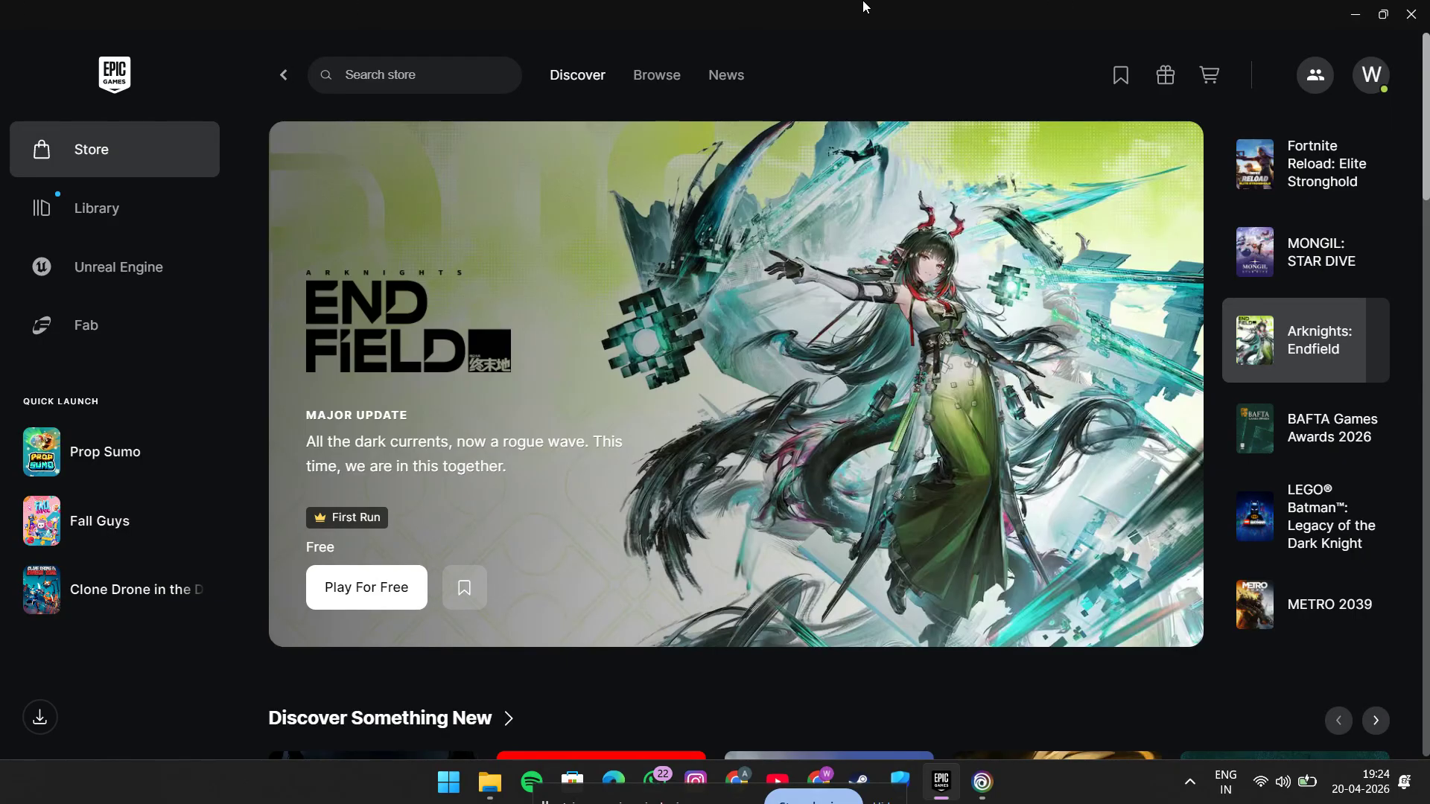
- Show the desktop and look at the exit options of the Epic Games Launcher and Ubisoft Connect background icons
key(super+d)
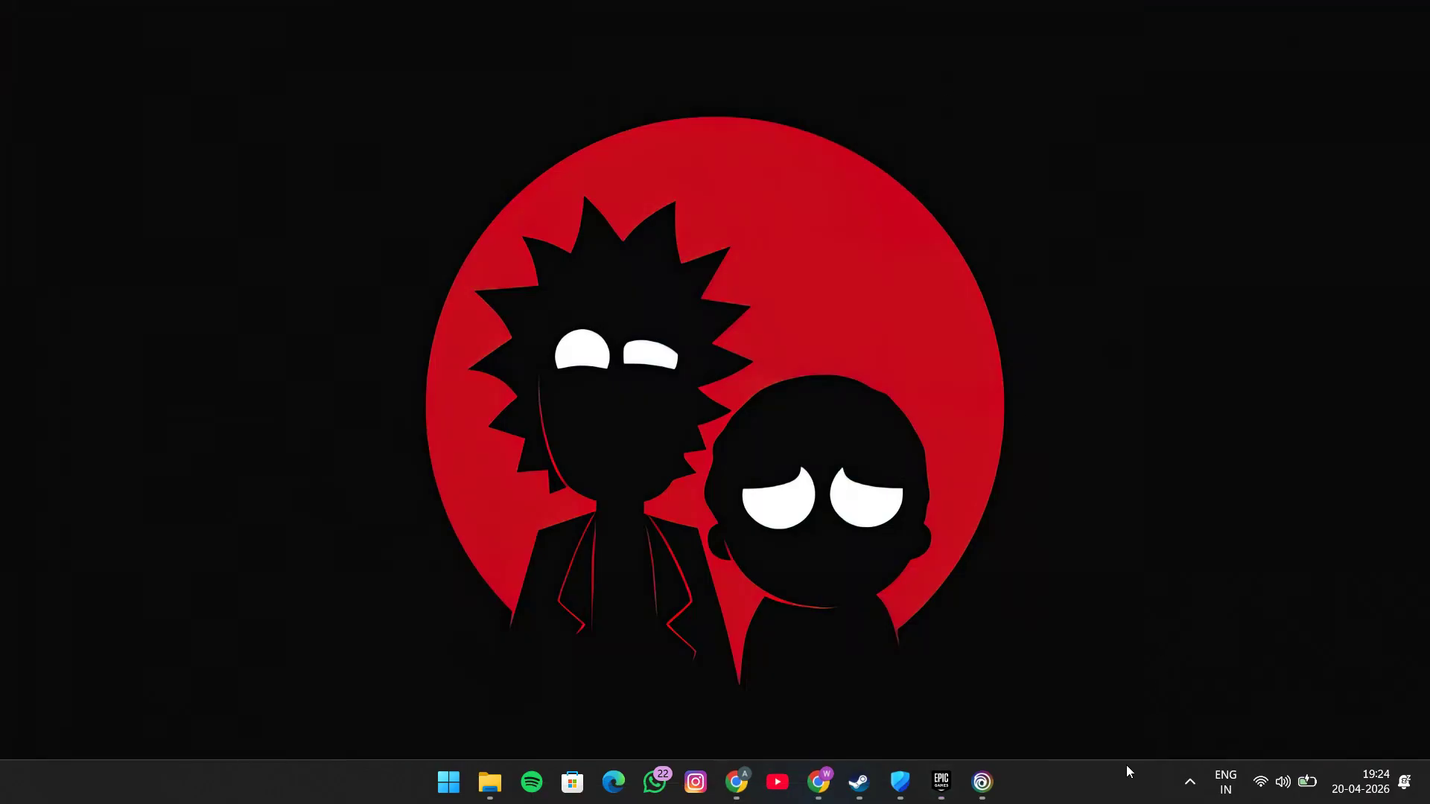
click(1189, 781)
right_click(1115, 723)
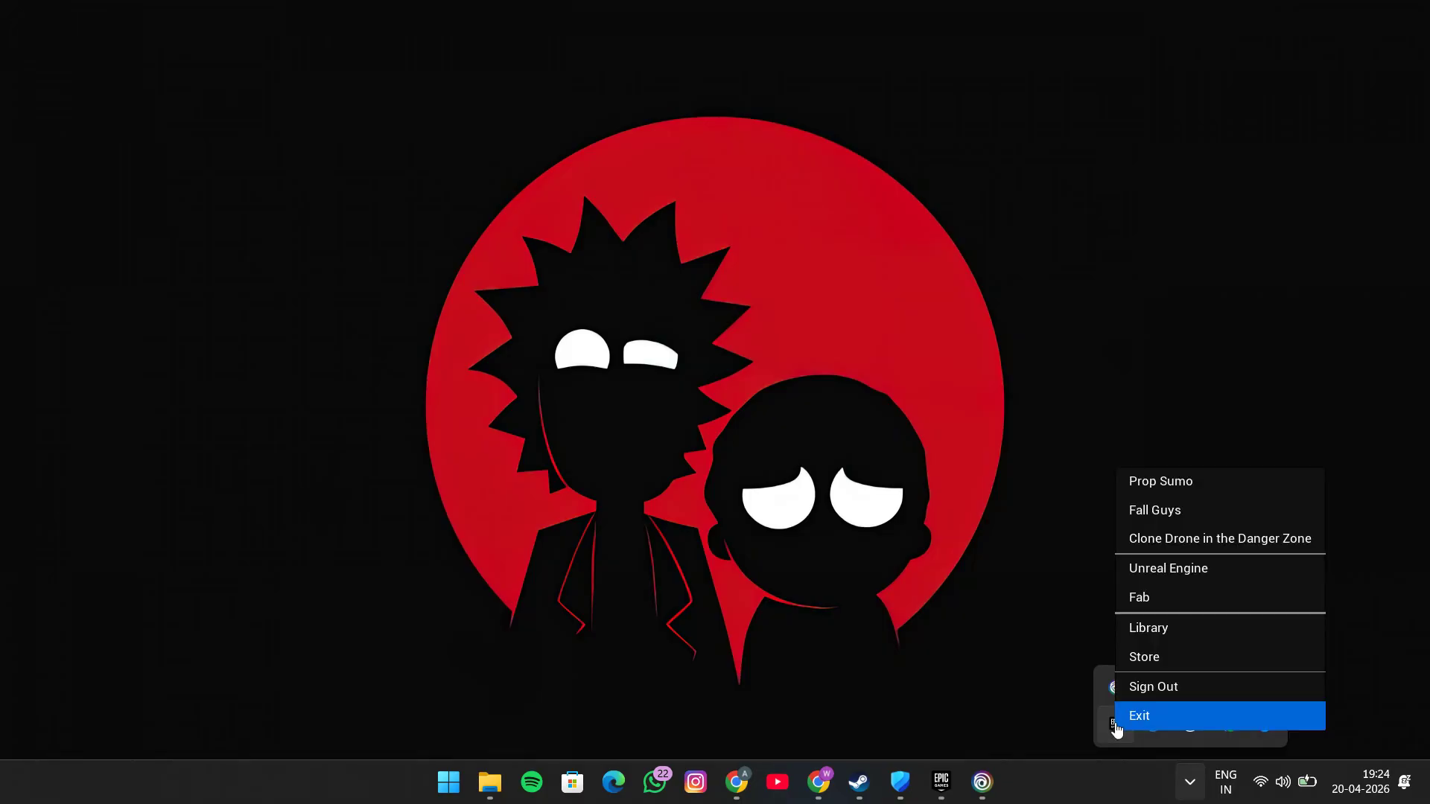
right_click(1115, 687)
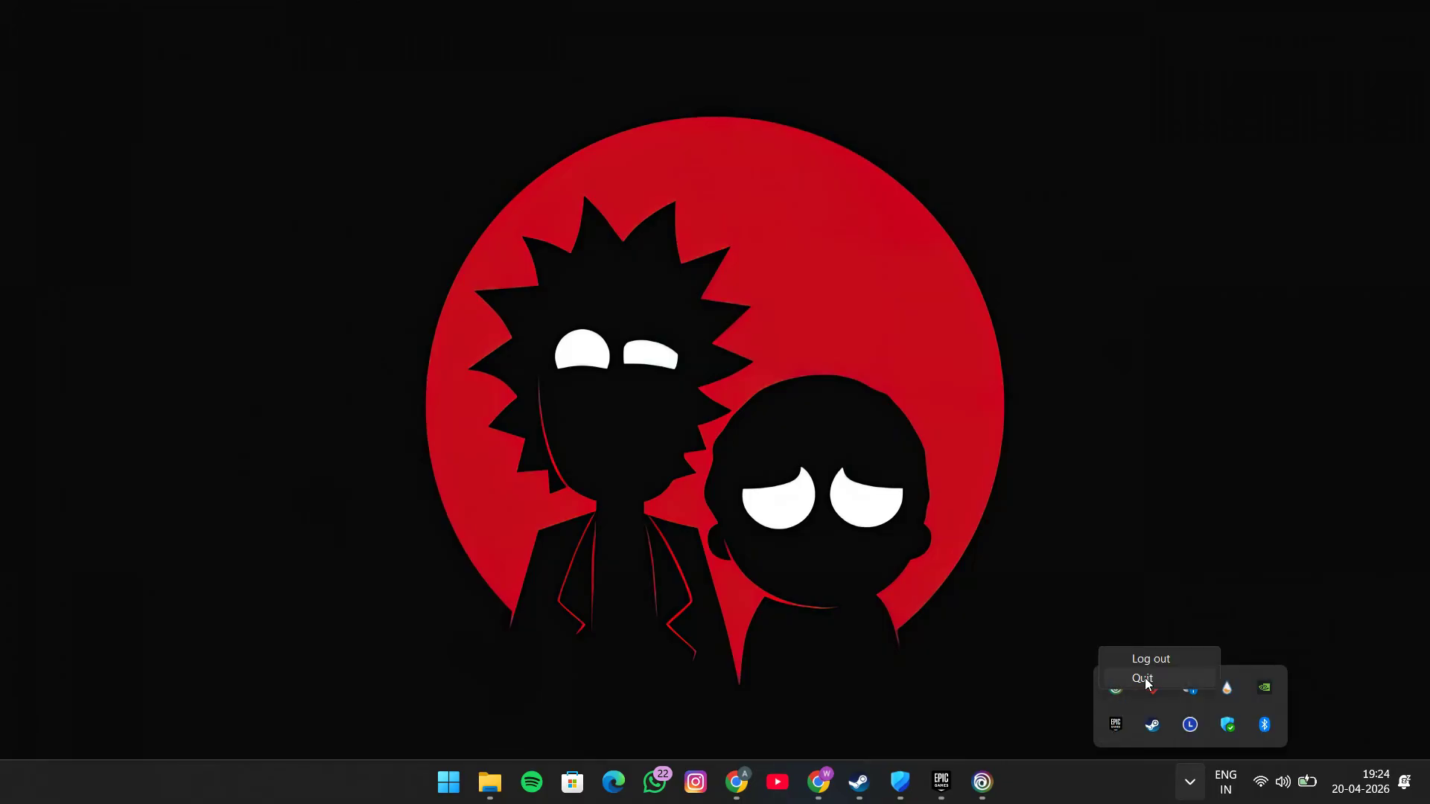
click(1067, 705)
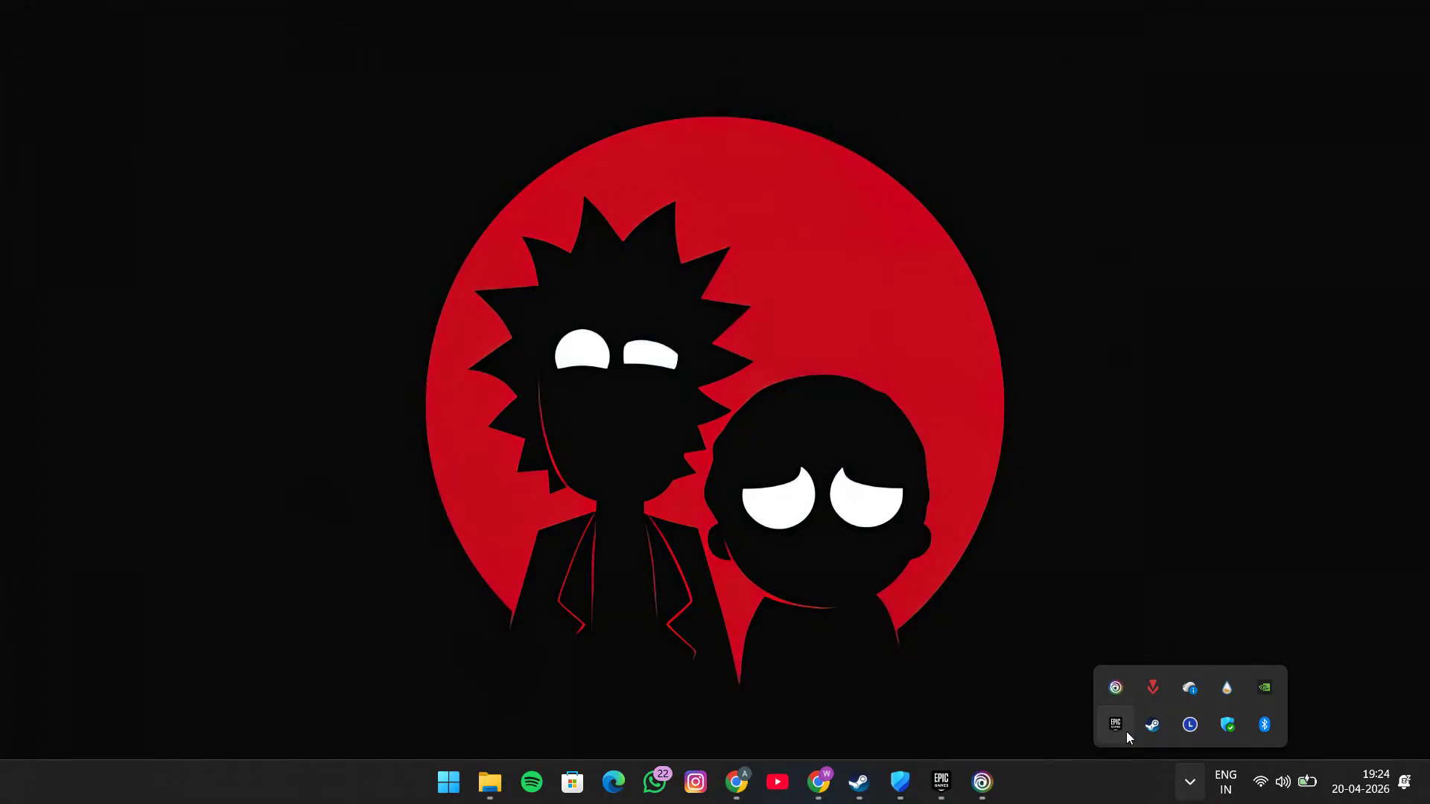
click(772, 523)
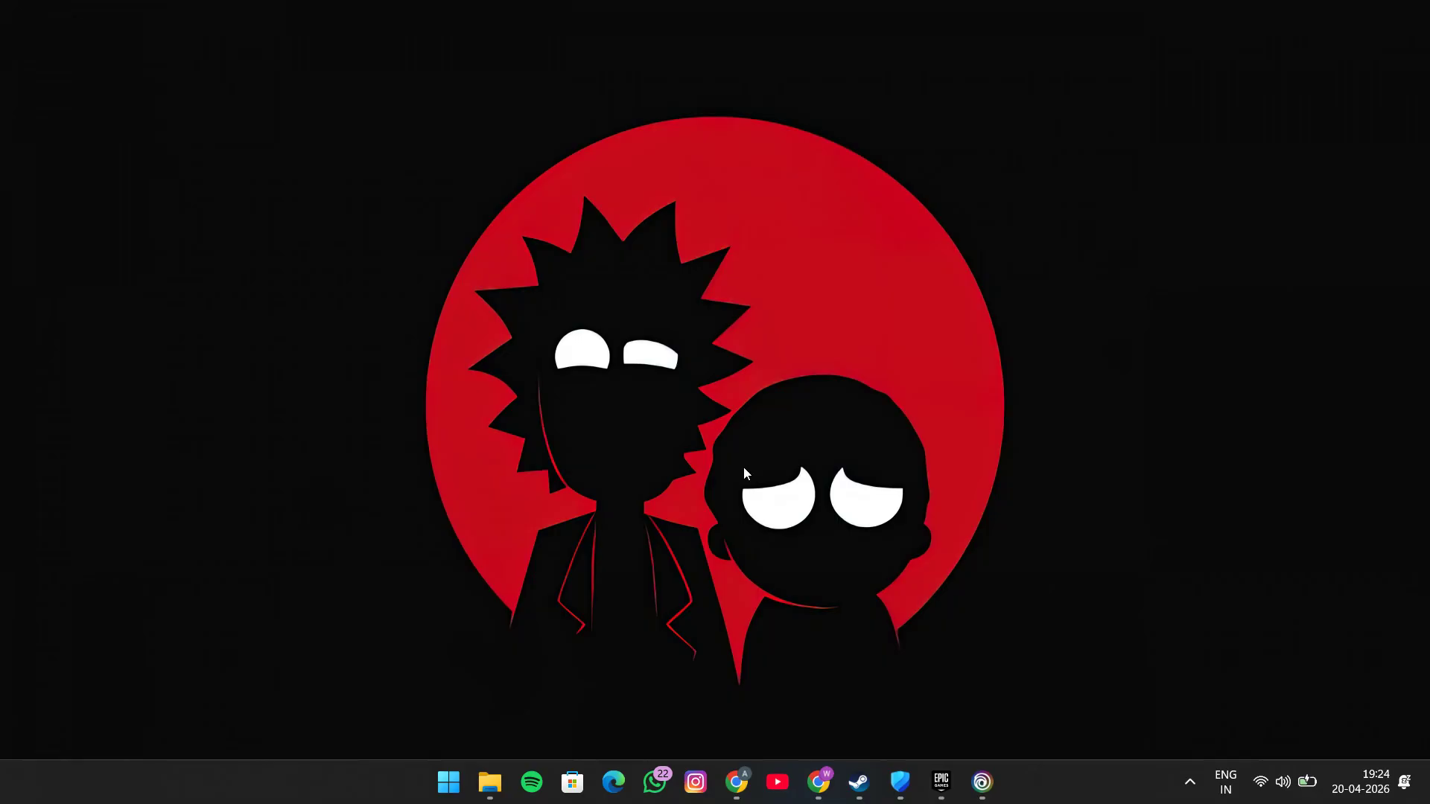
- Switch to the Epic Games Launcher and browse the owned games in the Library
click(928, 778)
click(108, 216)
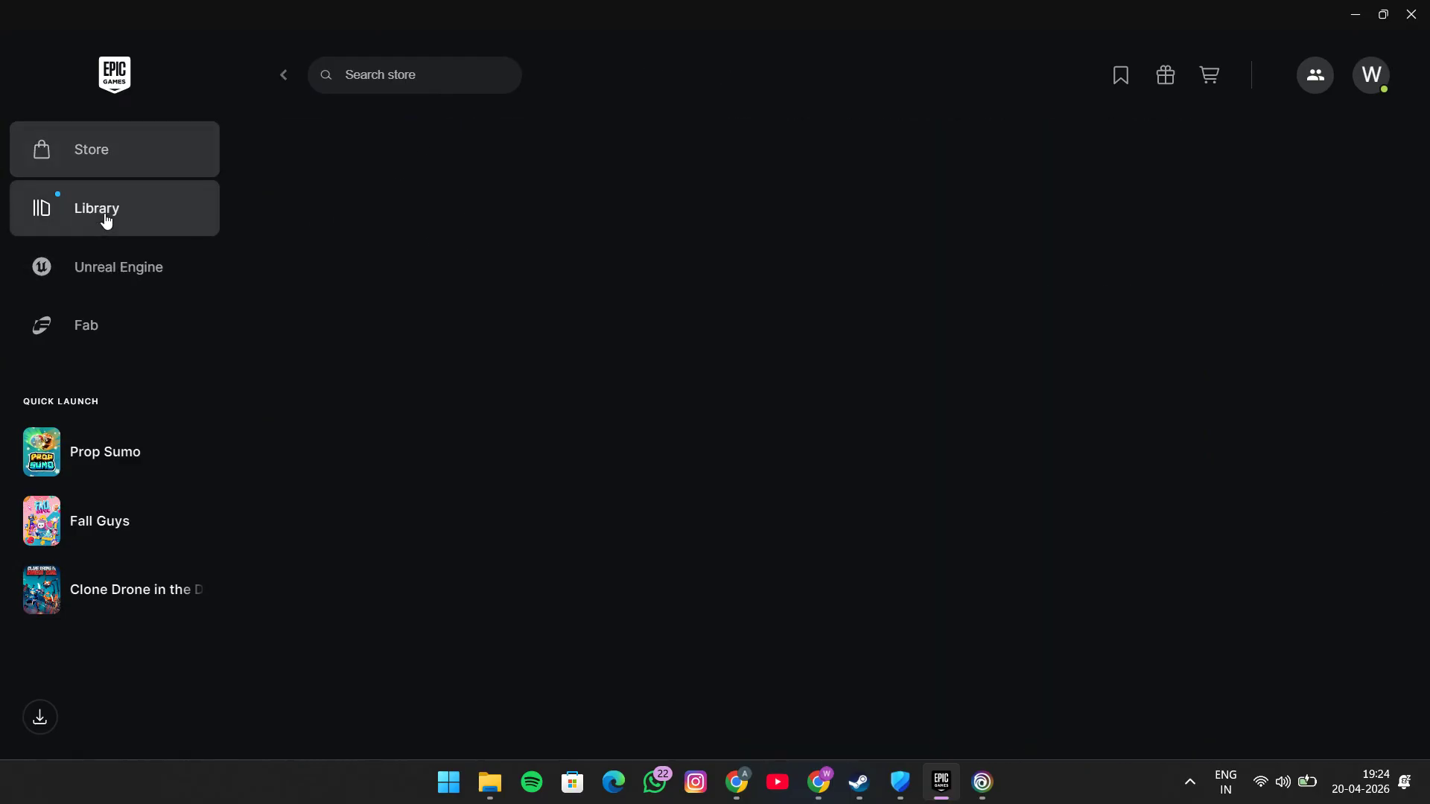
scroll(641, 401, down, 3)
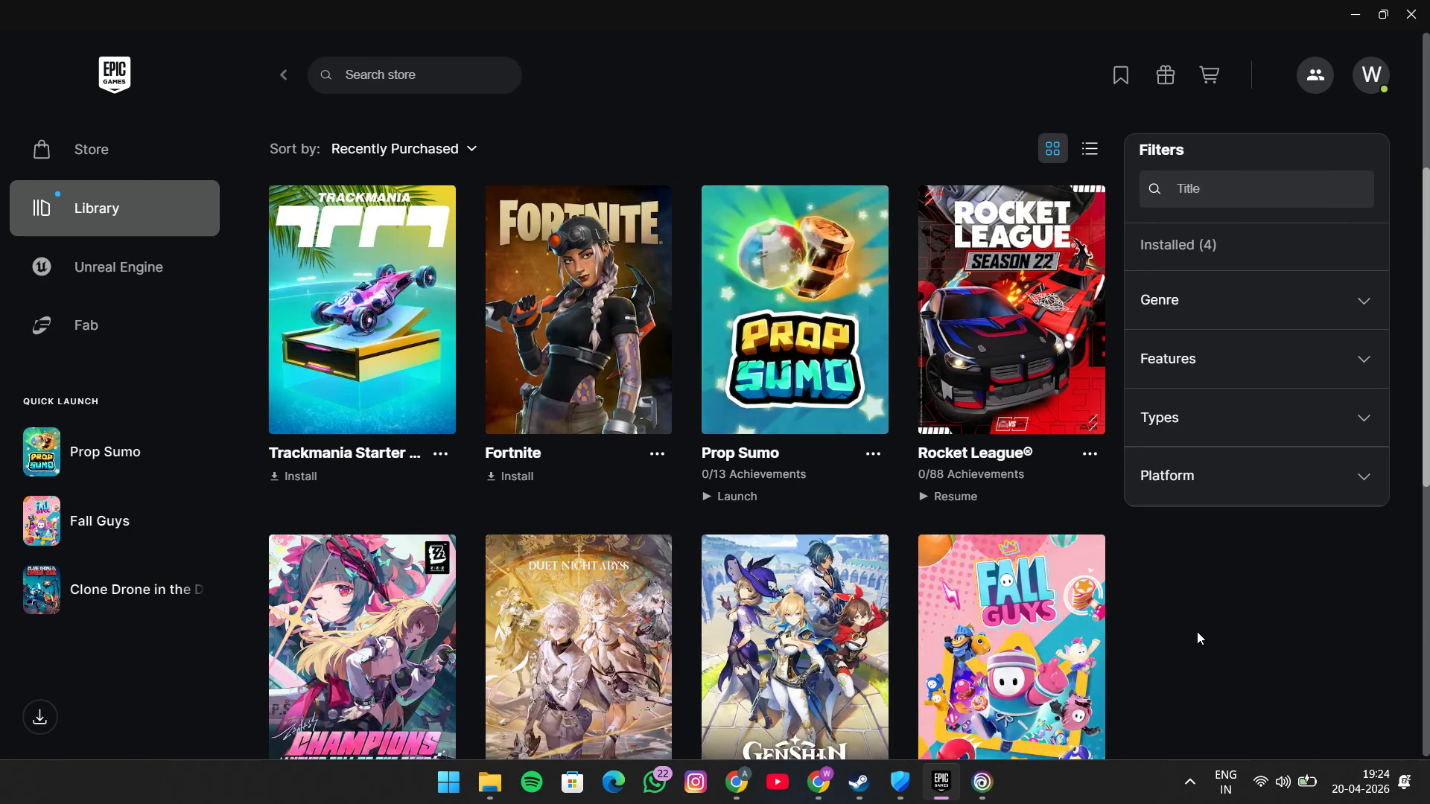
- Switch to Ubisoft Connect and look through the friends options and the account options, leaving them unchanged
click(984, 782)
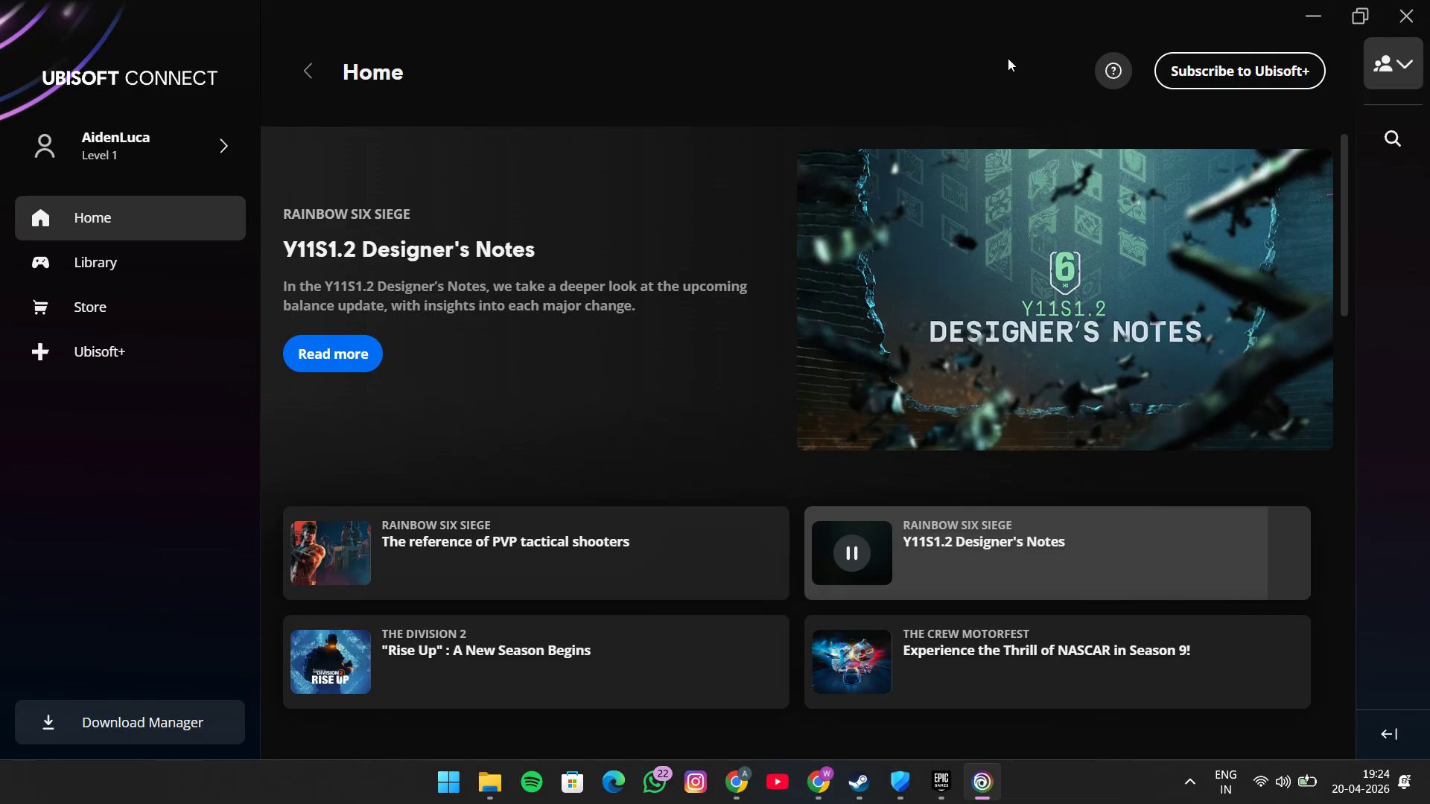
click(1388, 75)
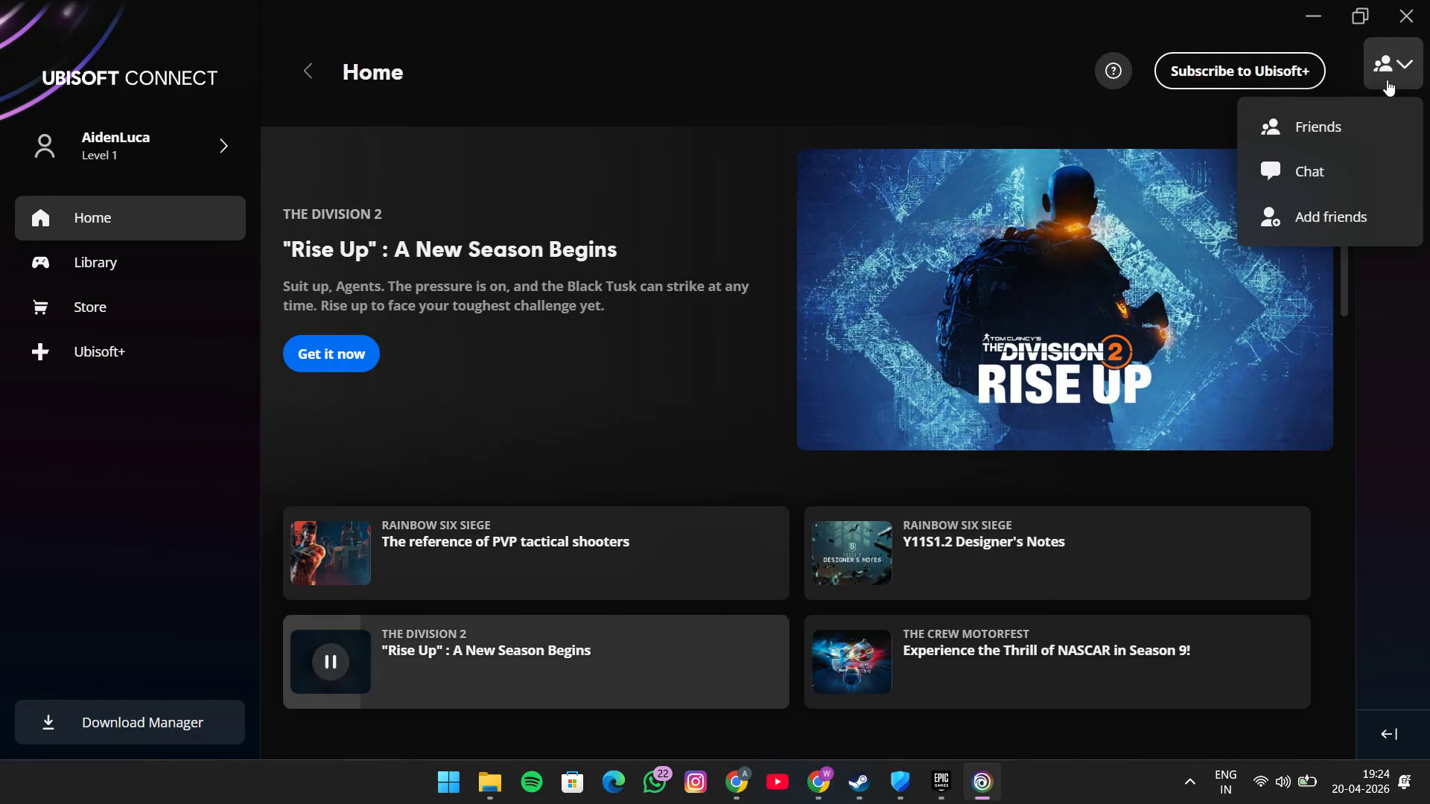
click(140, 156)
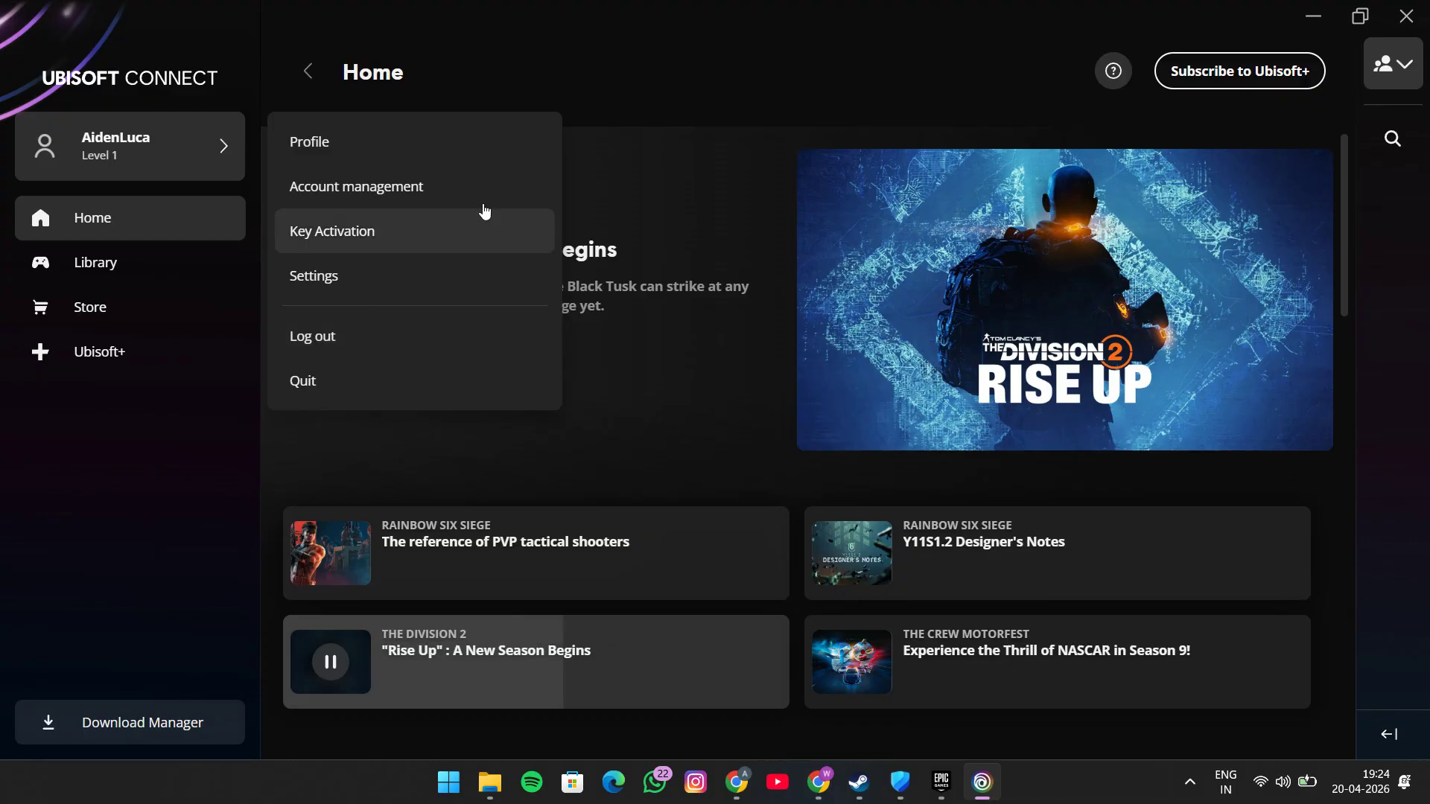
click(202, 119)
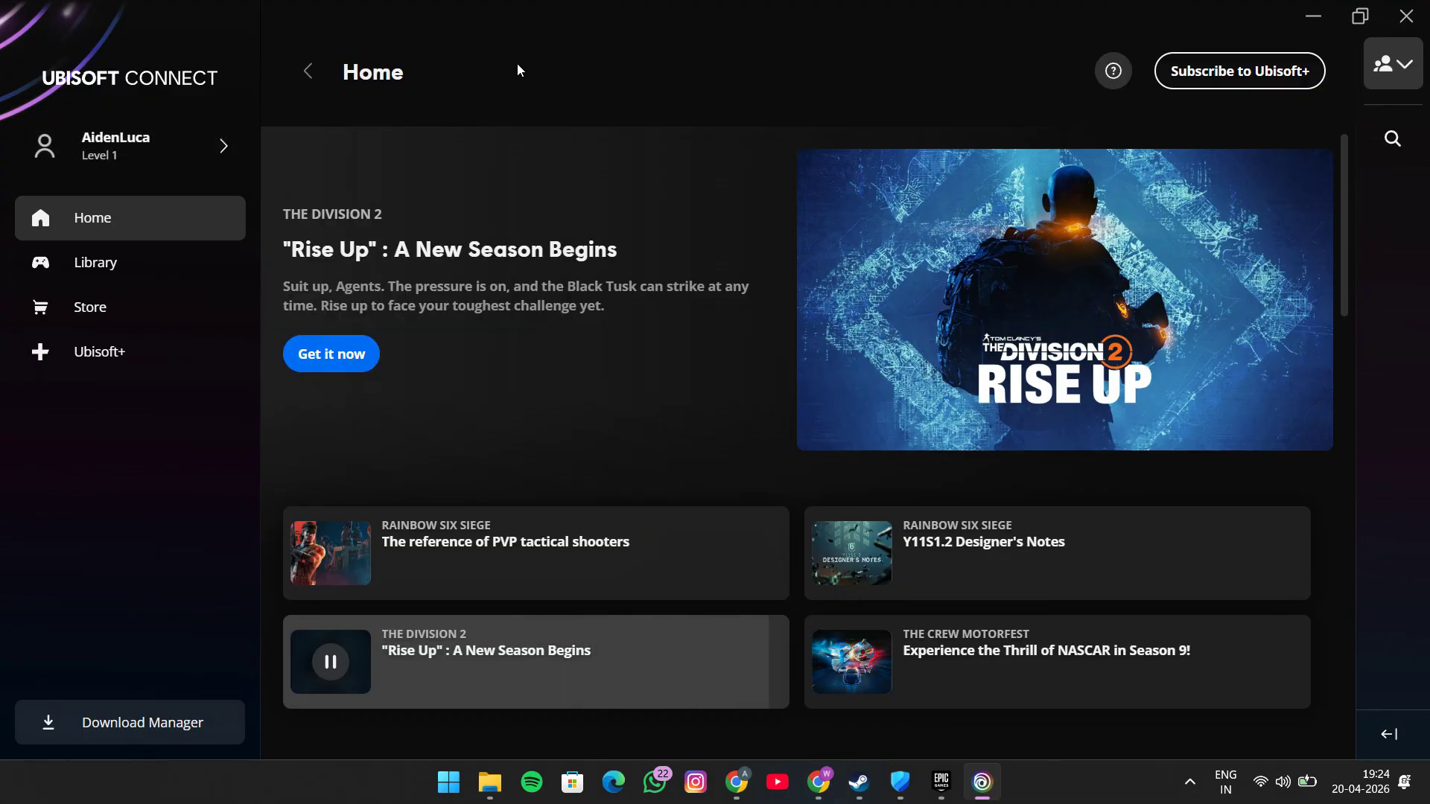
- Search Windows for "ubi" and run Ubisoft Connect as administrator
key(super)
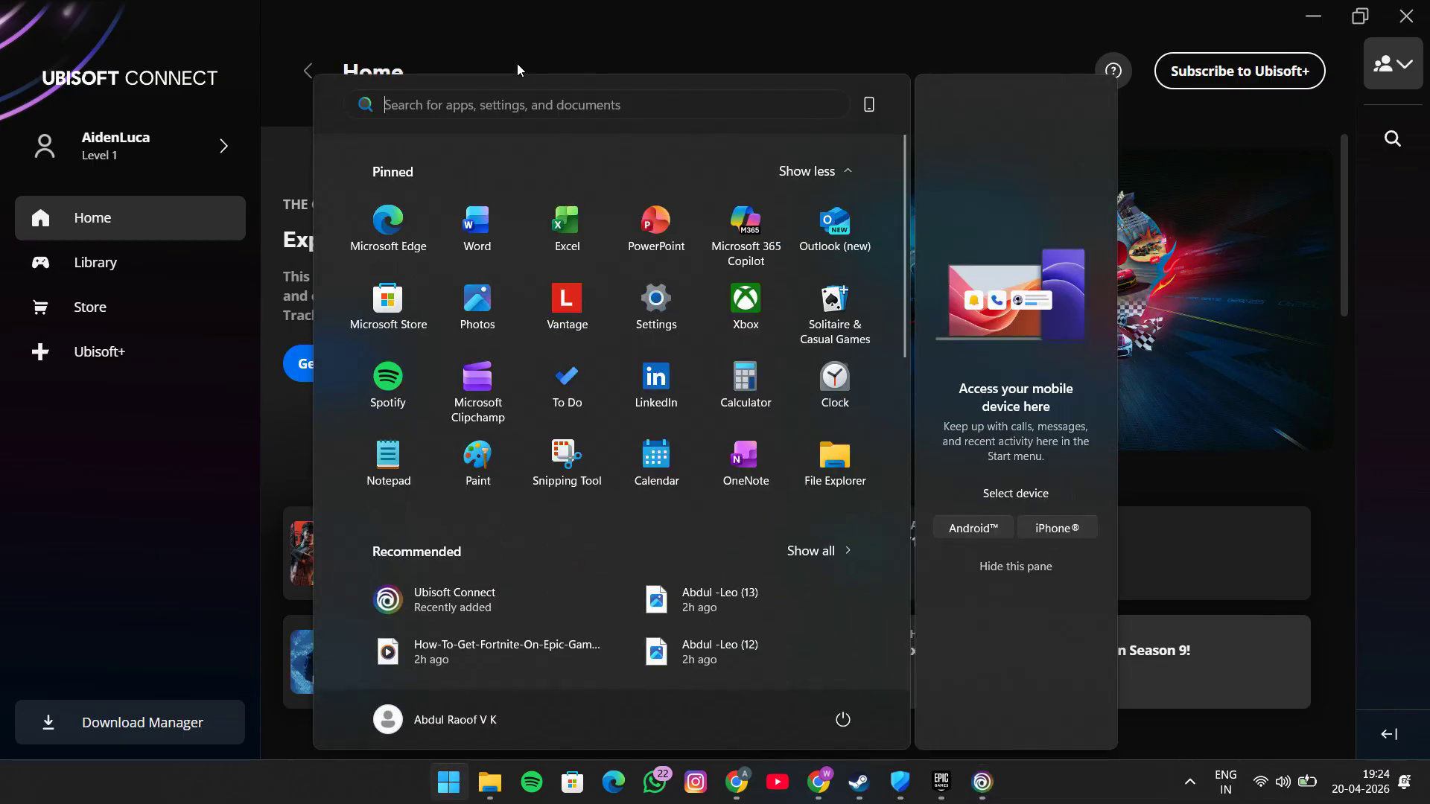
text(ubi)
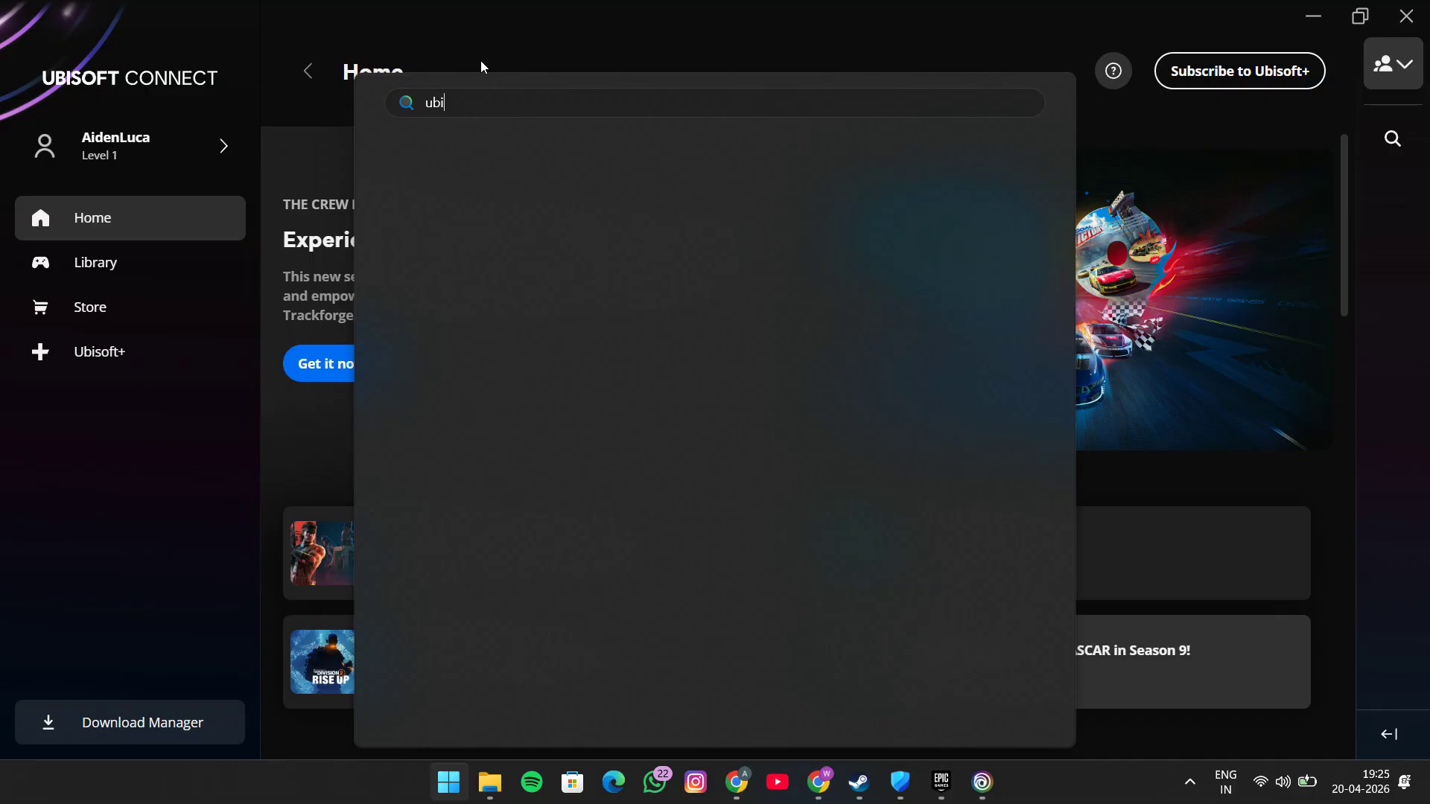
right_click(495, 249)
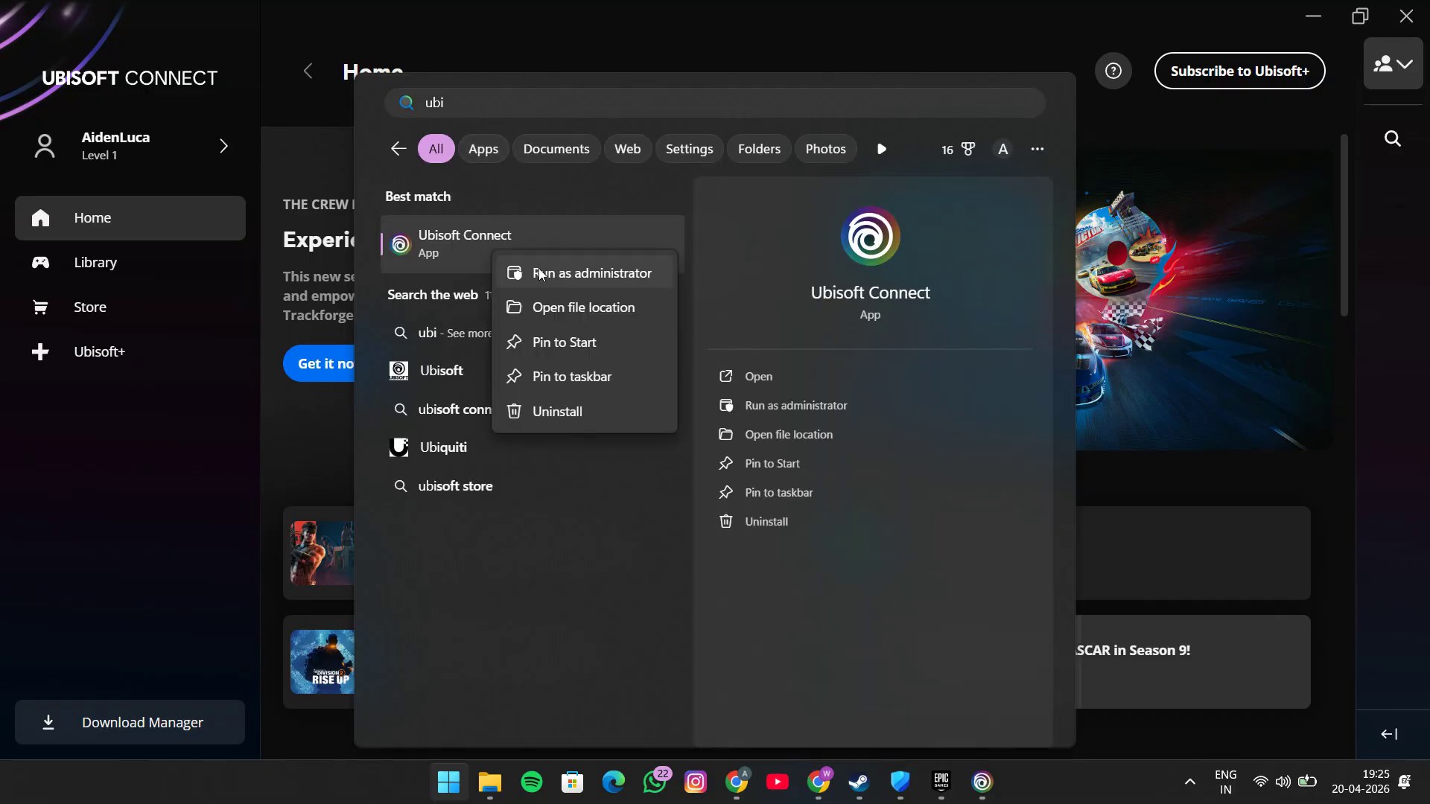
click(568, 274)
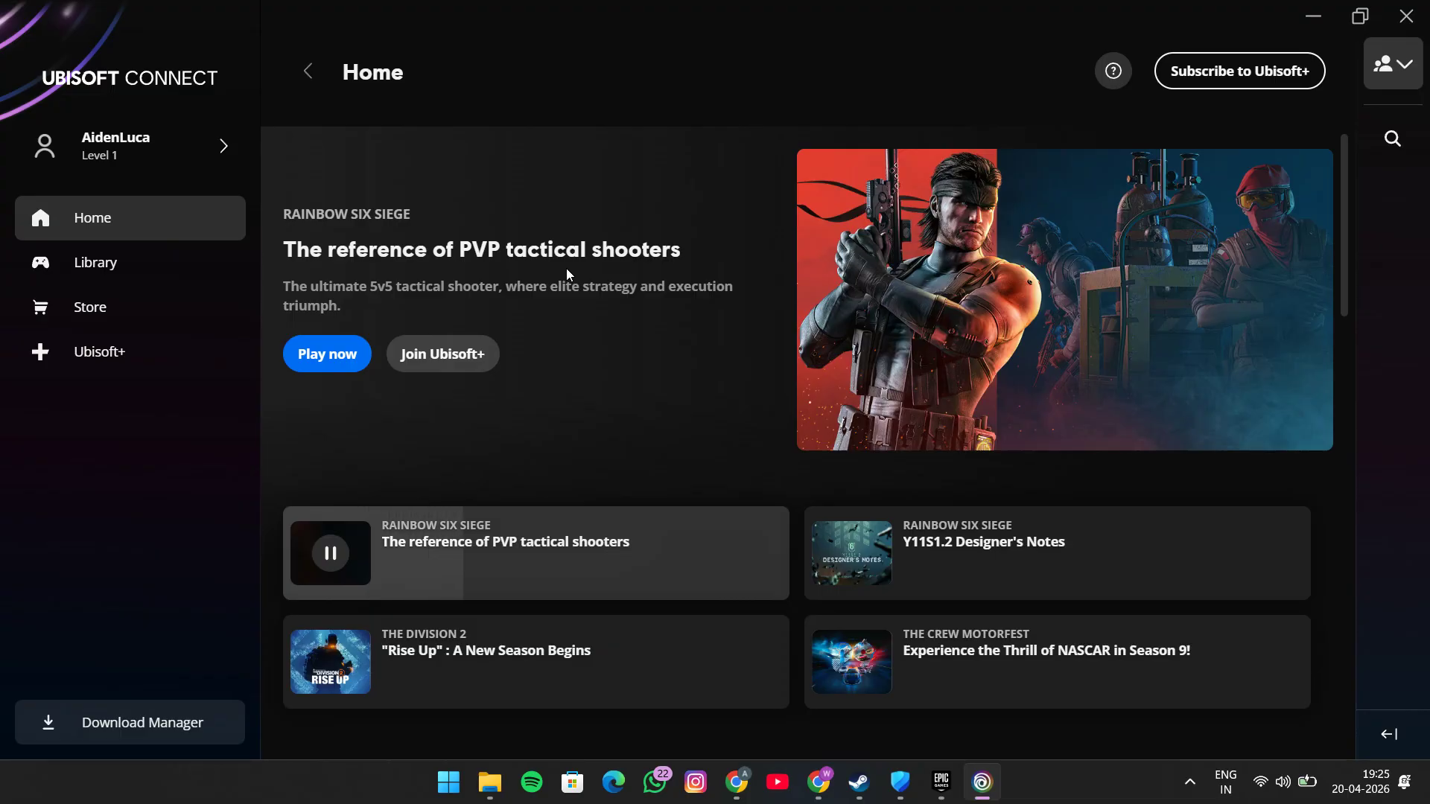
- Return to the Epic Games library and view the management options for Prop Sumo, closing them without changes
key(alt+Tab)
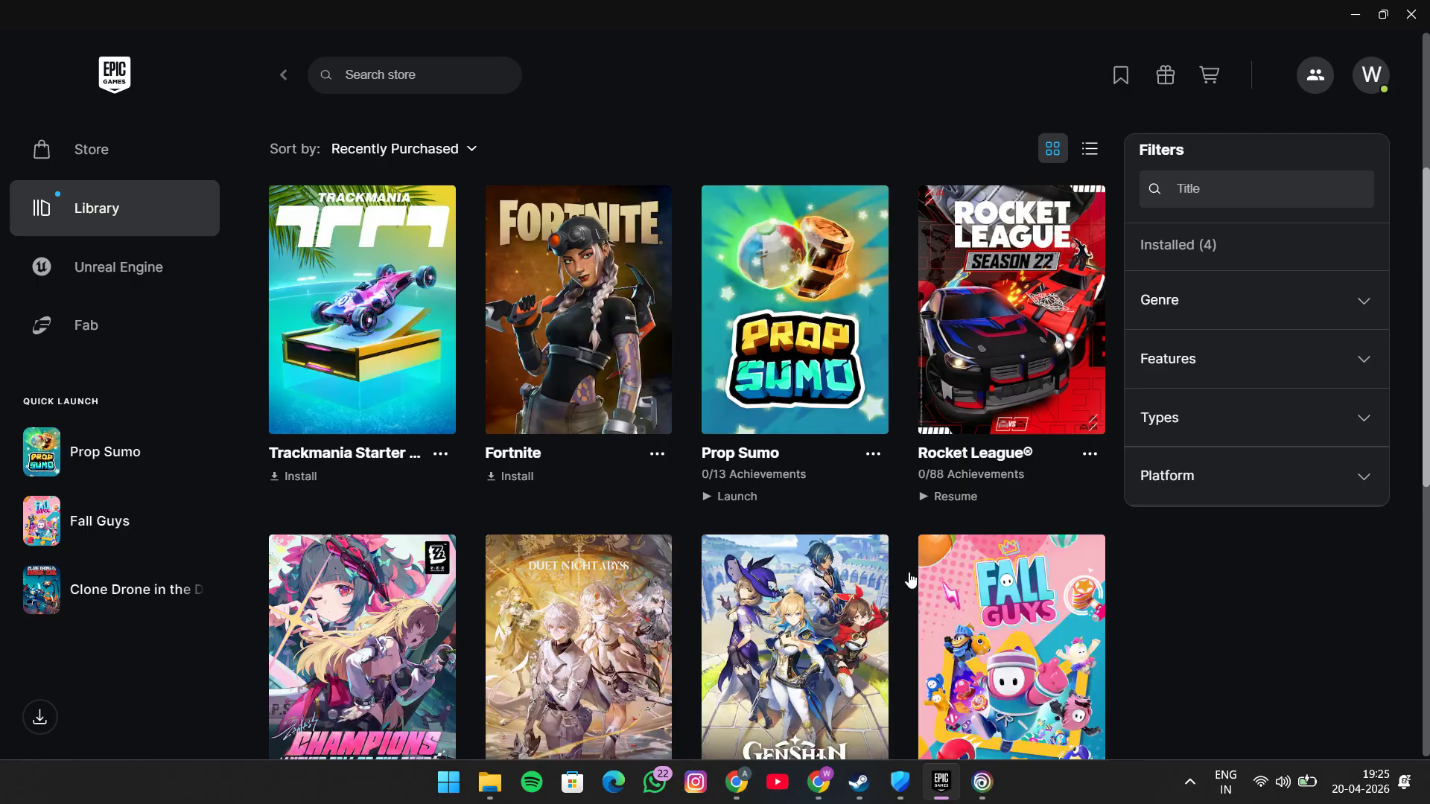
click(873, 454)
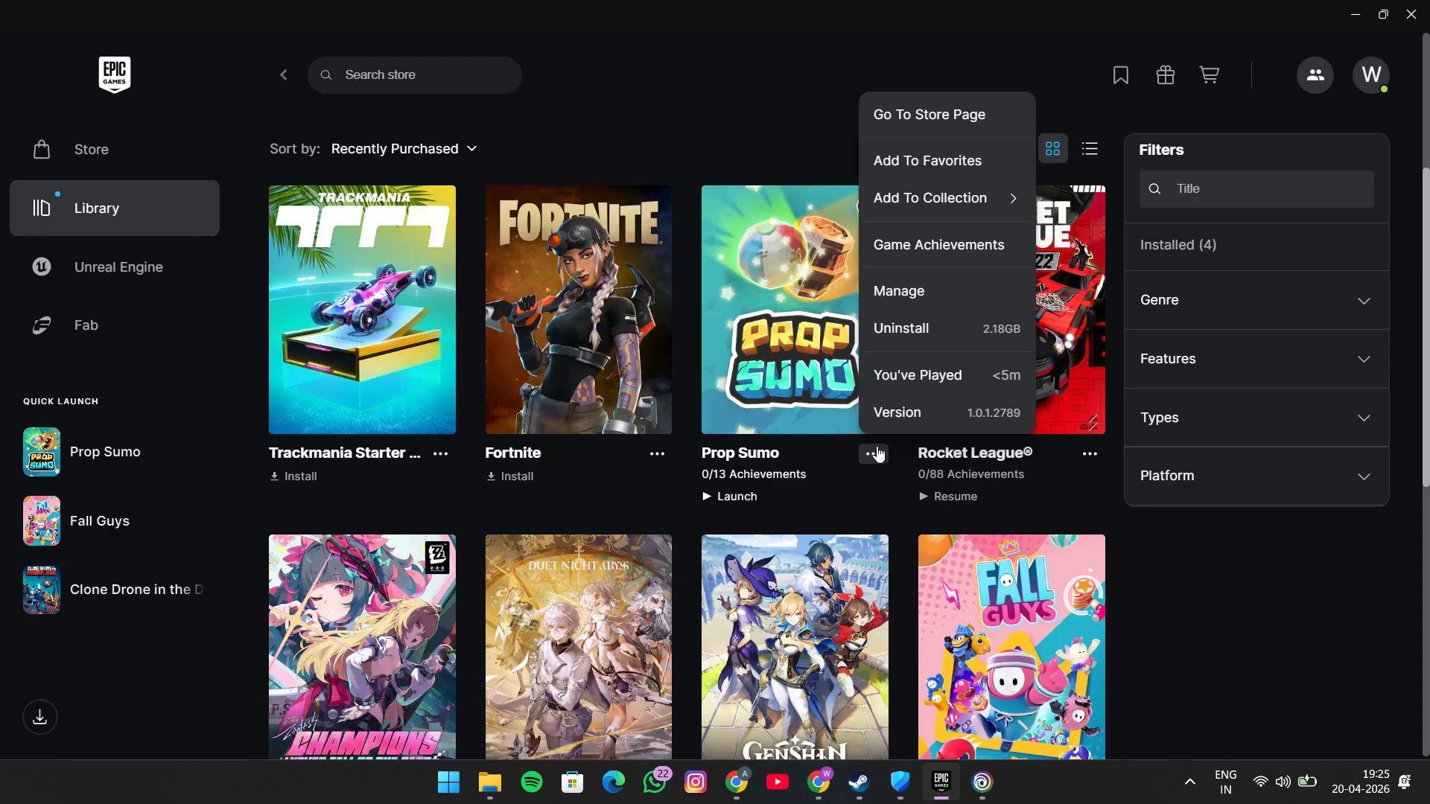
click(921, 292)
scroll(917, 233, down, 1)
key(Escape)
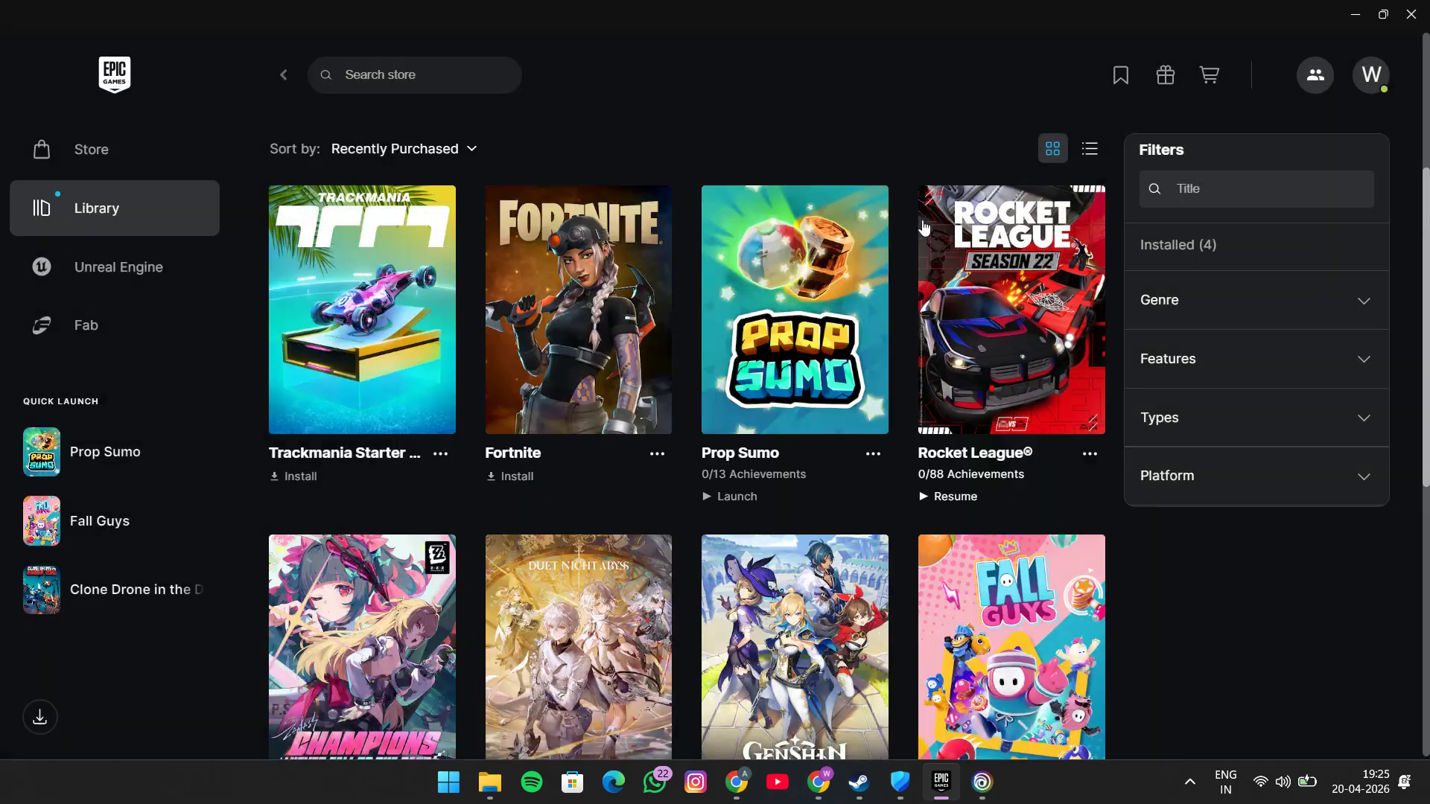
click(796, 292)
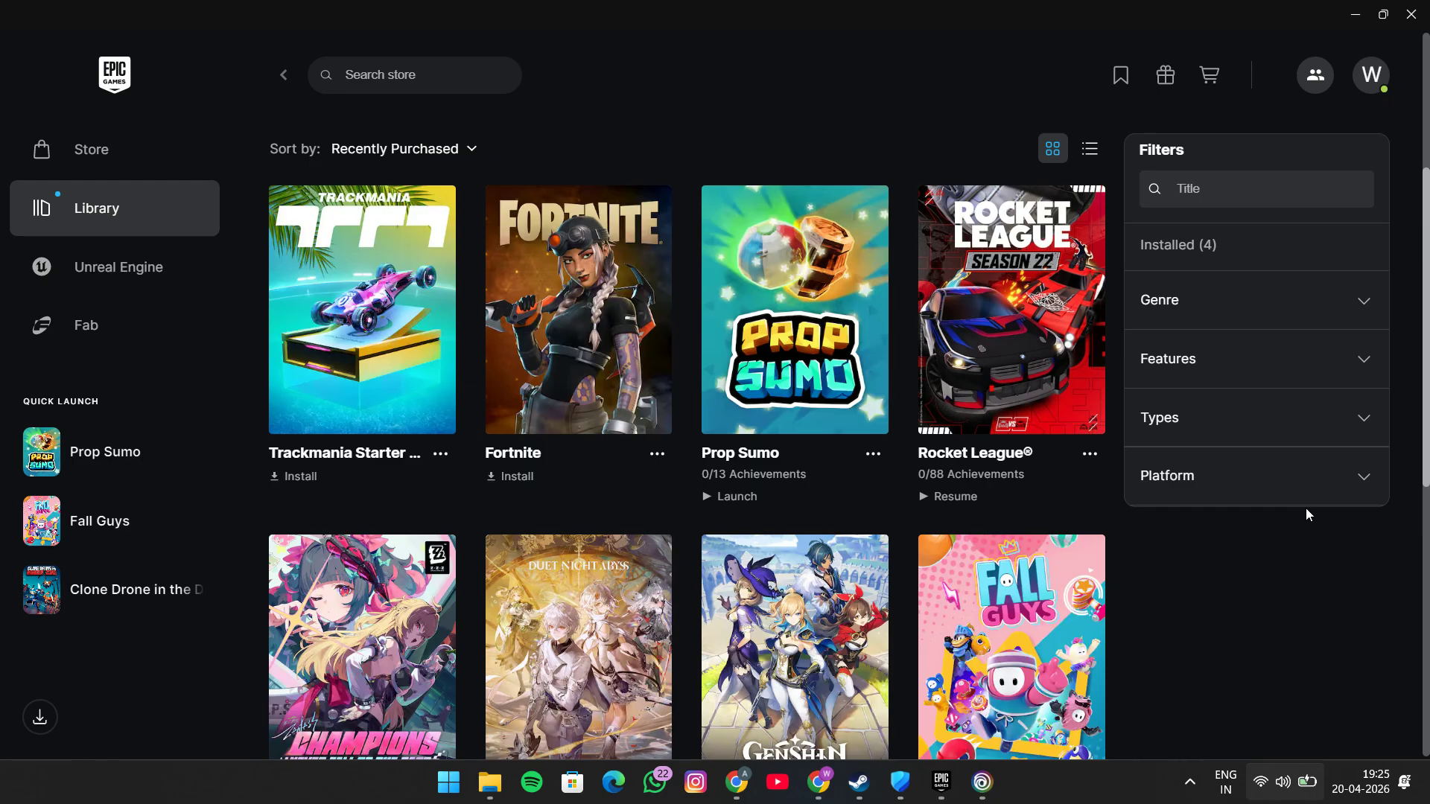
- Check the VPN setting in the Windows quick settings and close them
key(super+a)
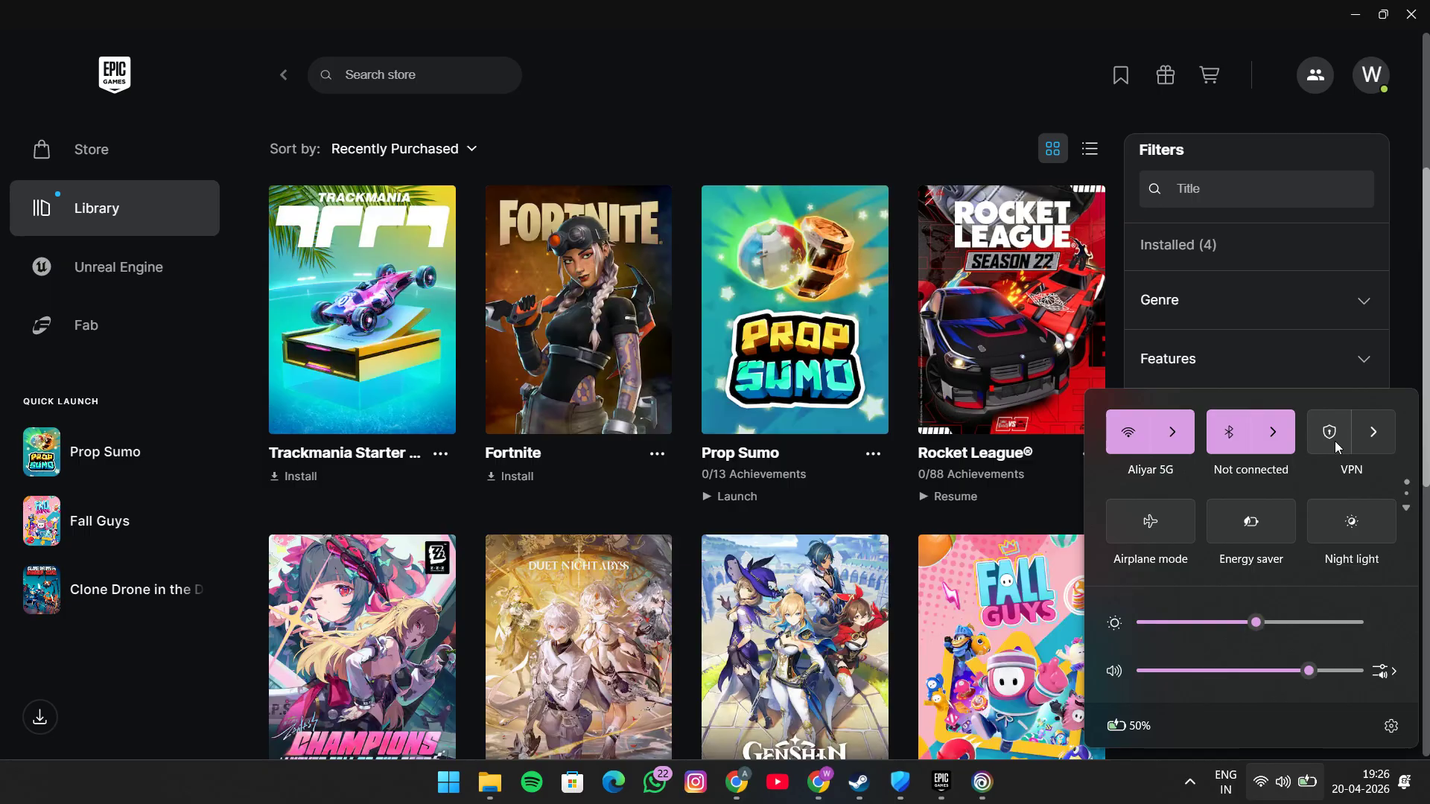
click(850, 111)
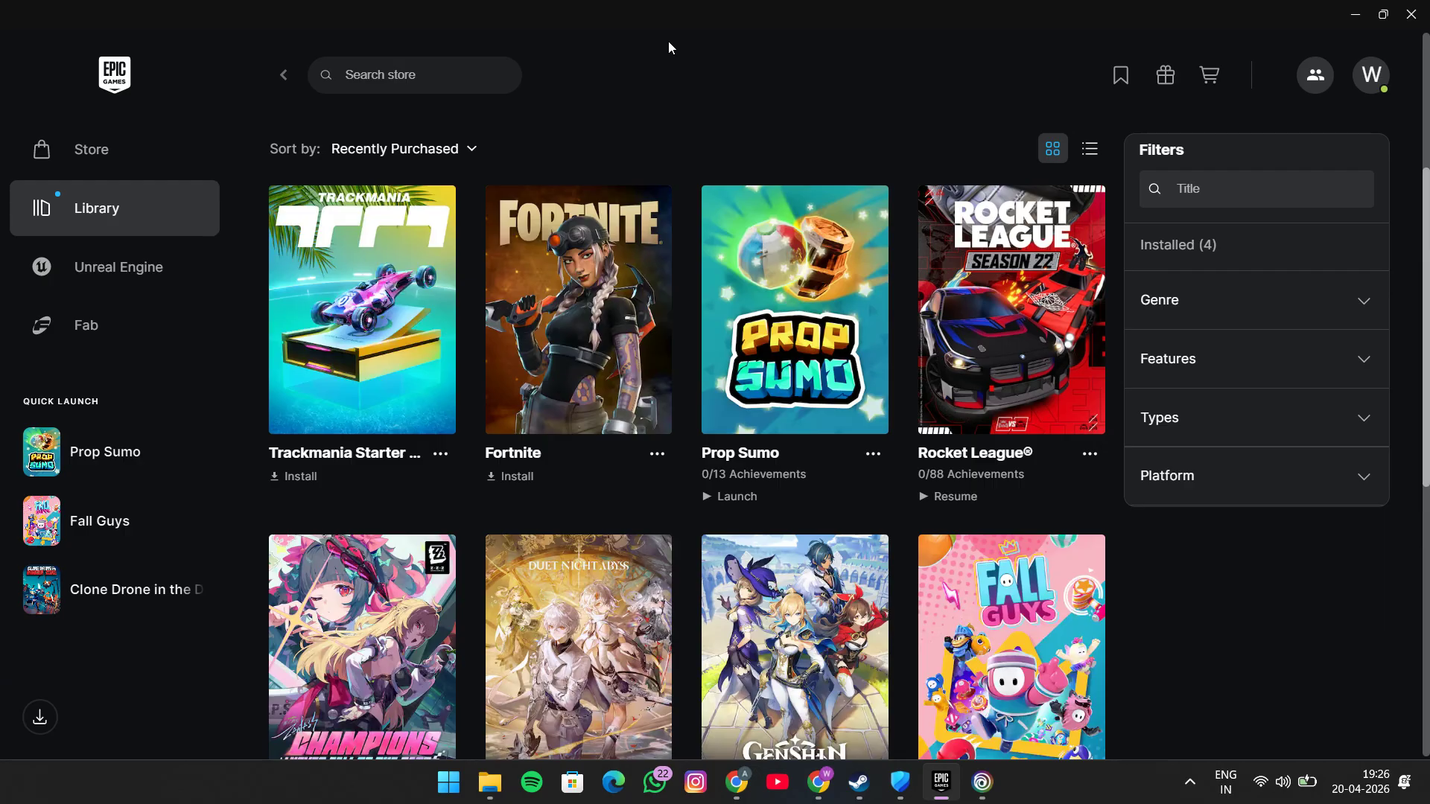
- In File Explorer, inspect the Ubisoft folder in Program Files (x86) and the data folder inside Ubisoft Game Launcher, and return to the desktop
click(487, 789)
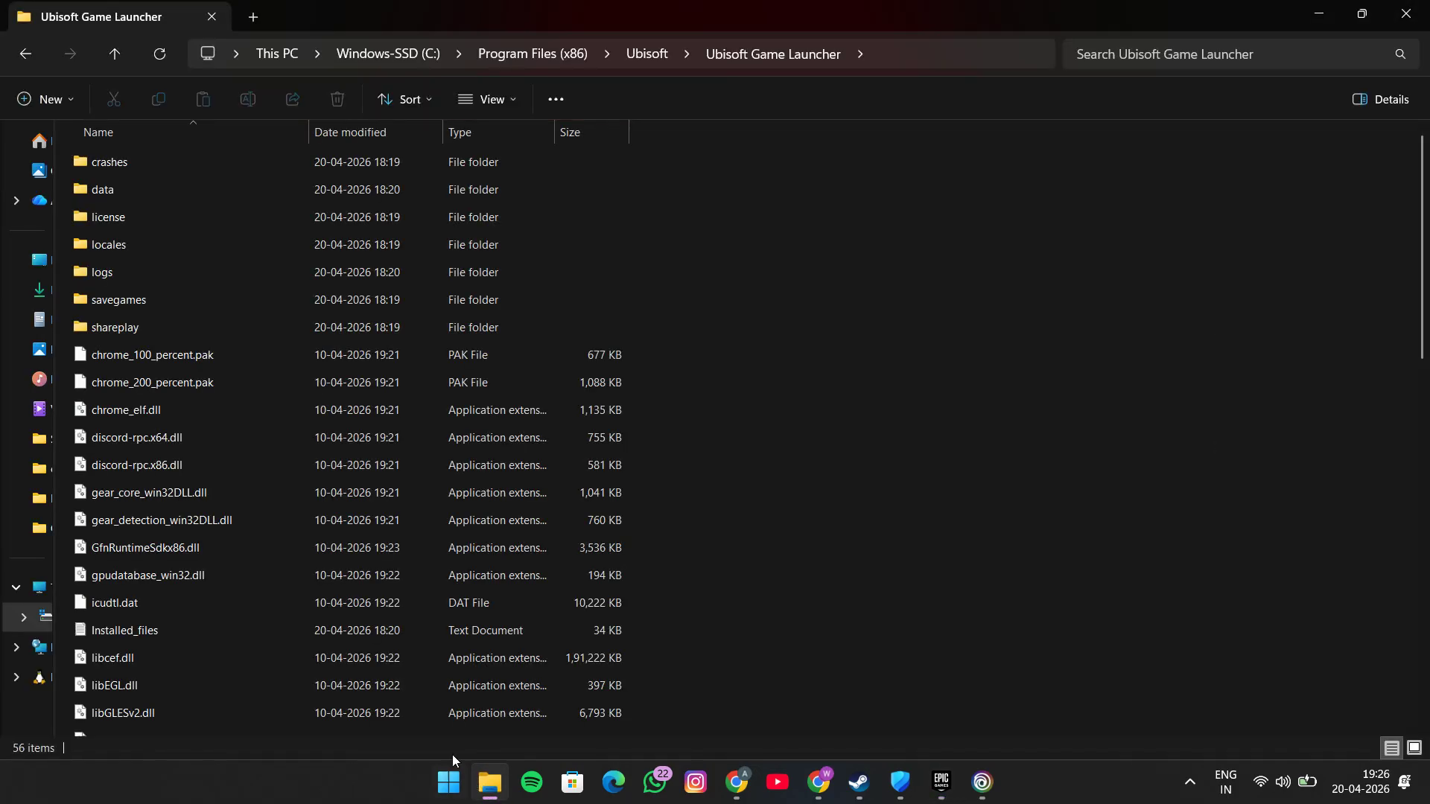
click(649, 58)
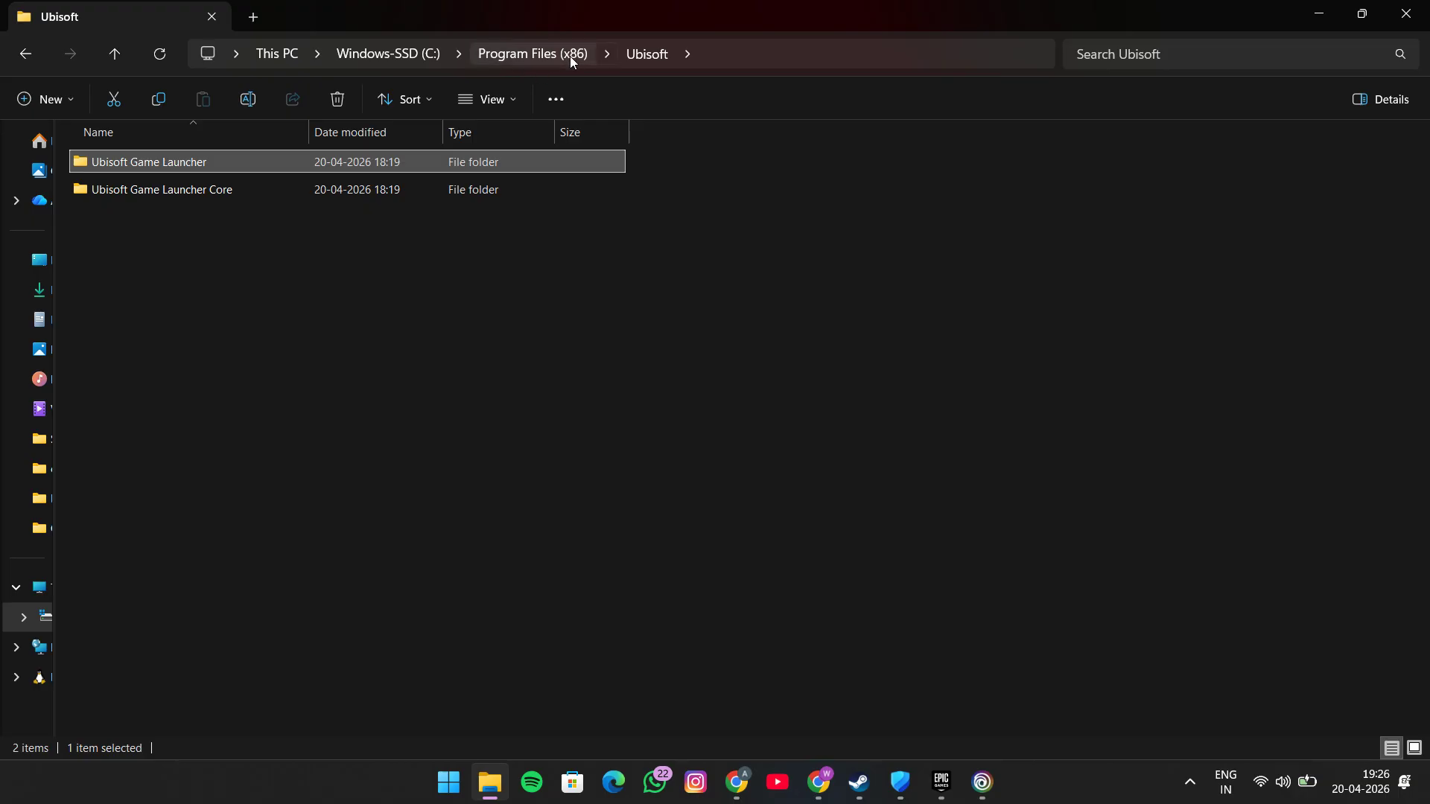
click(234, 354)
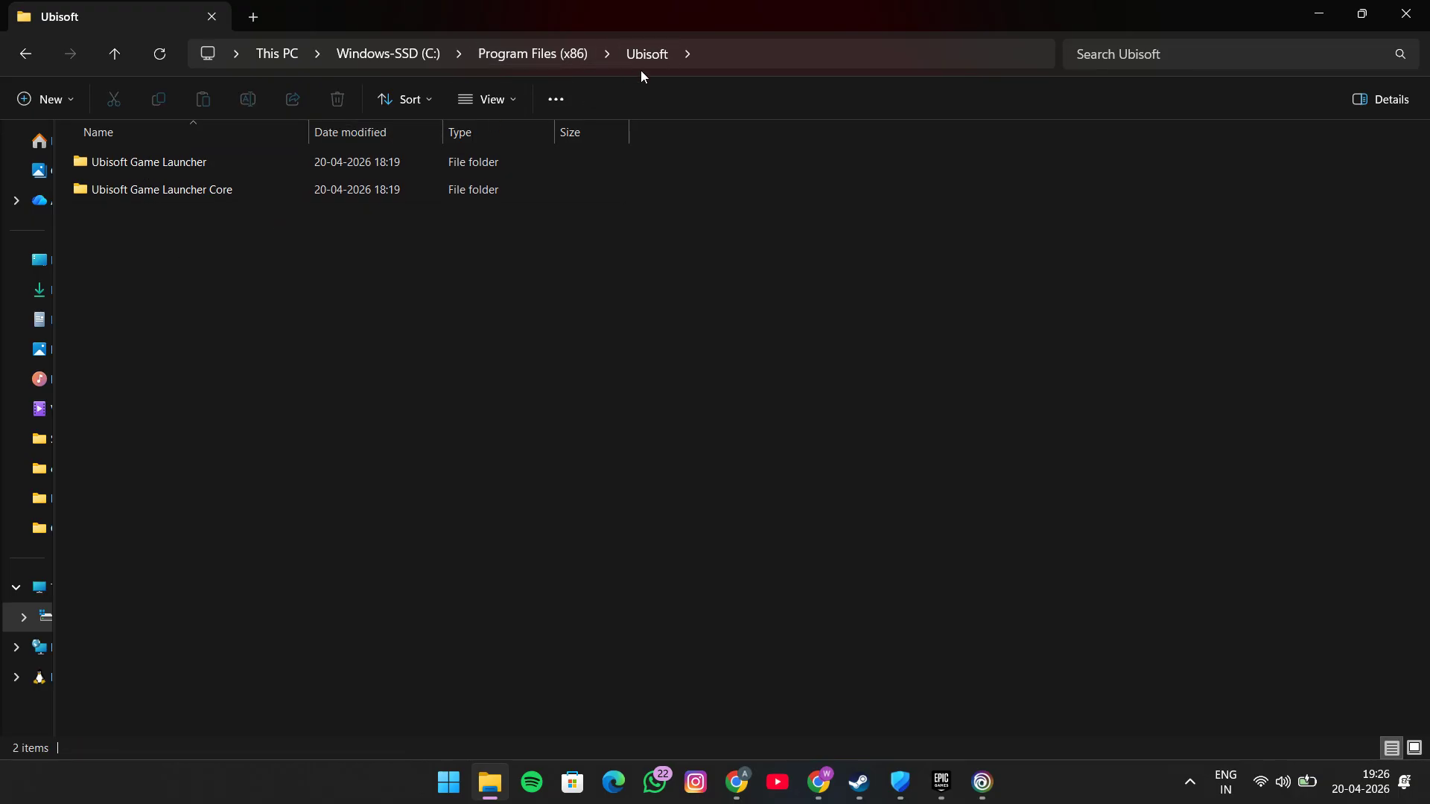
double_click(194, 161)
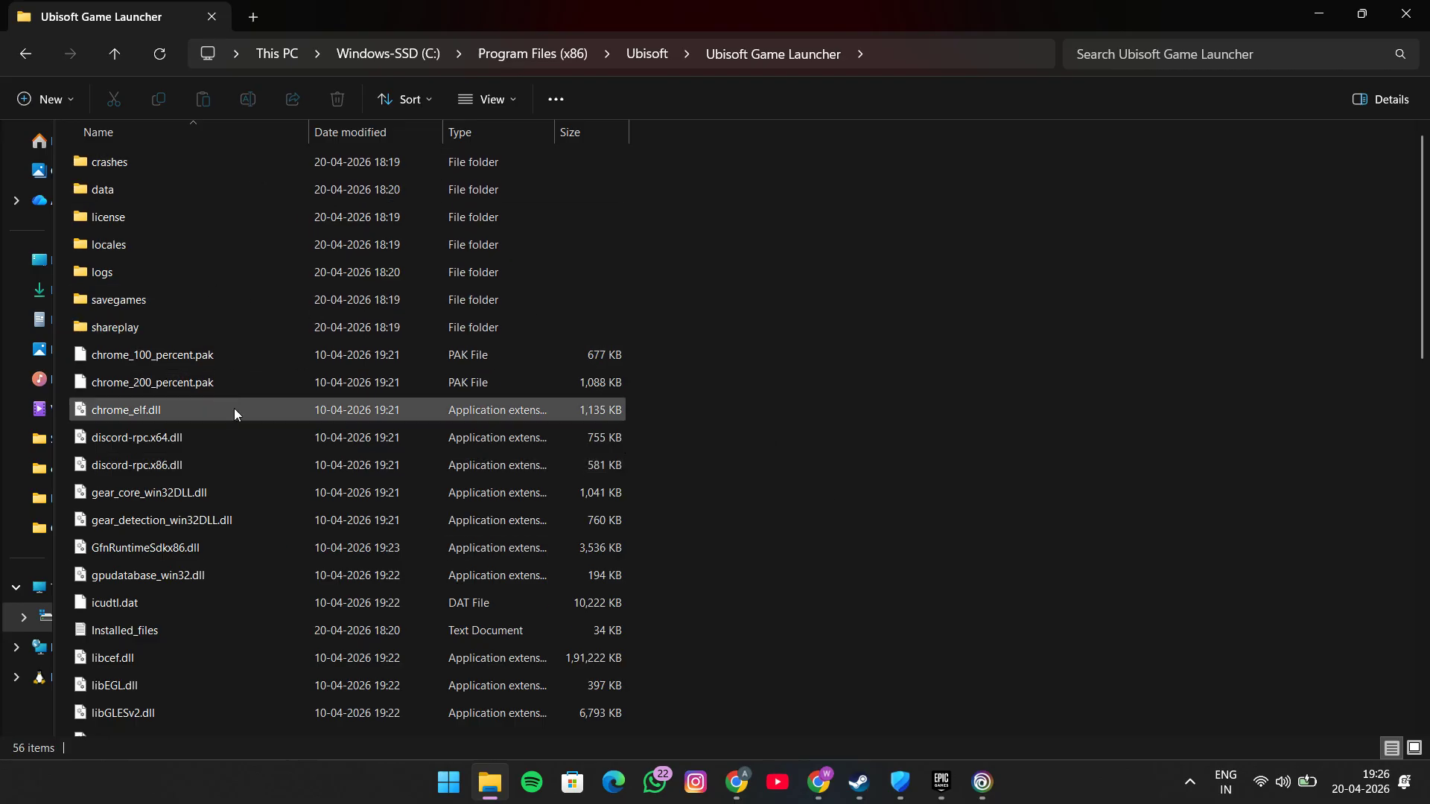
mouse_move(234, 414)
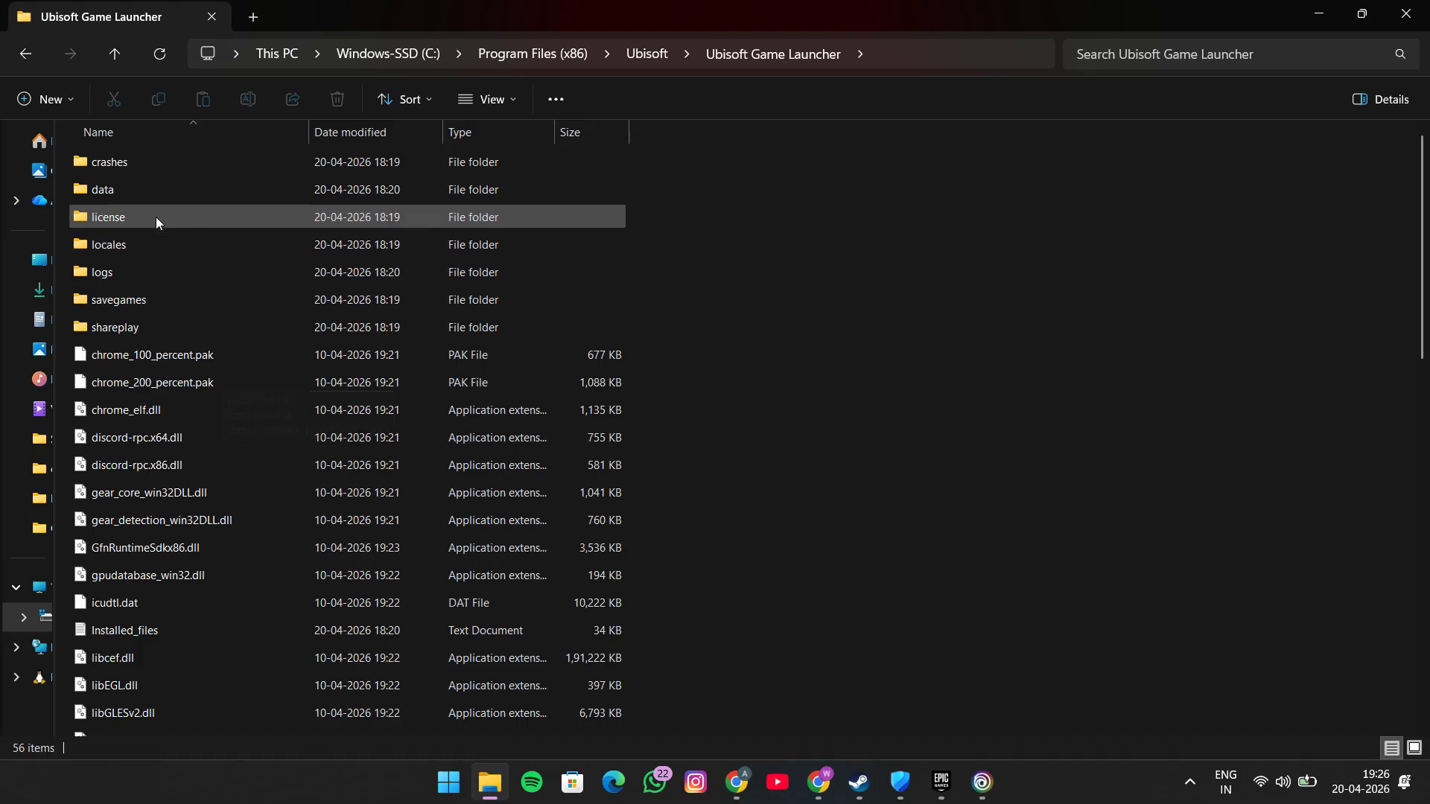
double_click(145, 192)
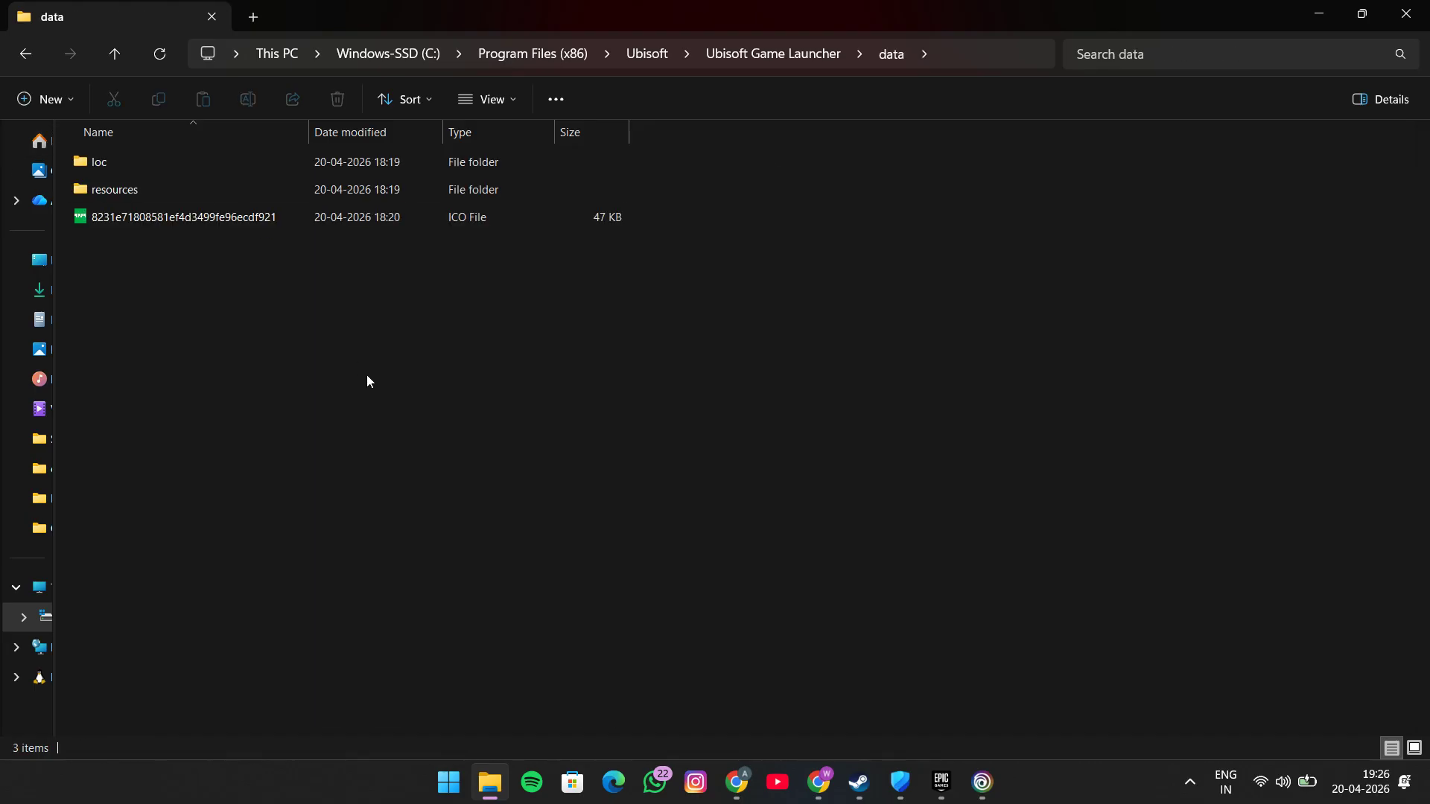
key(alt+Left)
key(super+d)
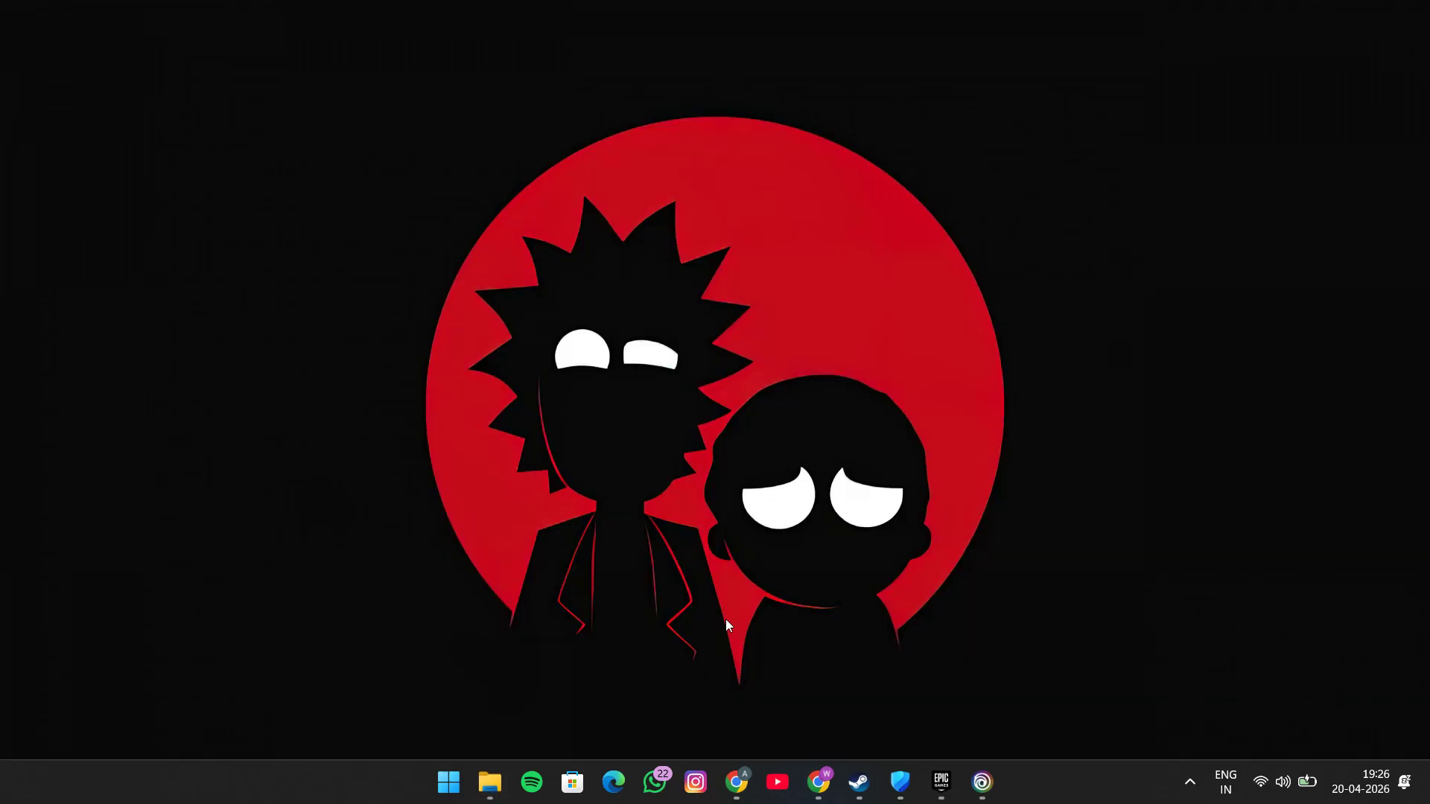
- Bring up the Epic Games library again and return to the desktop
click(947, 789)
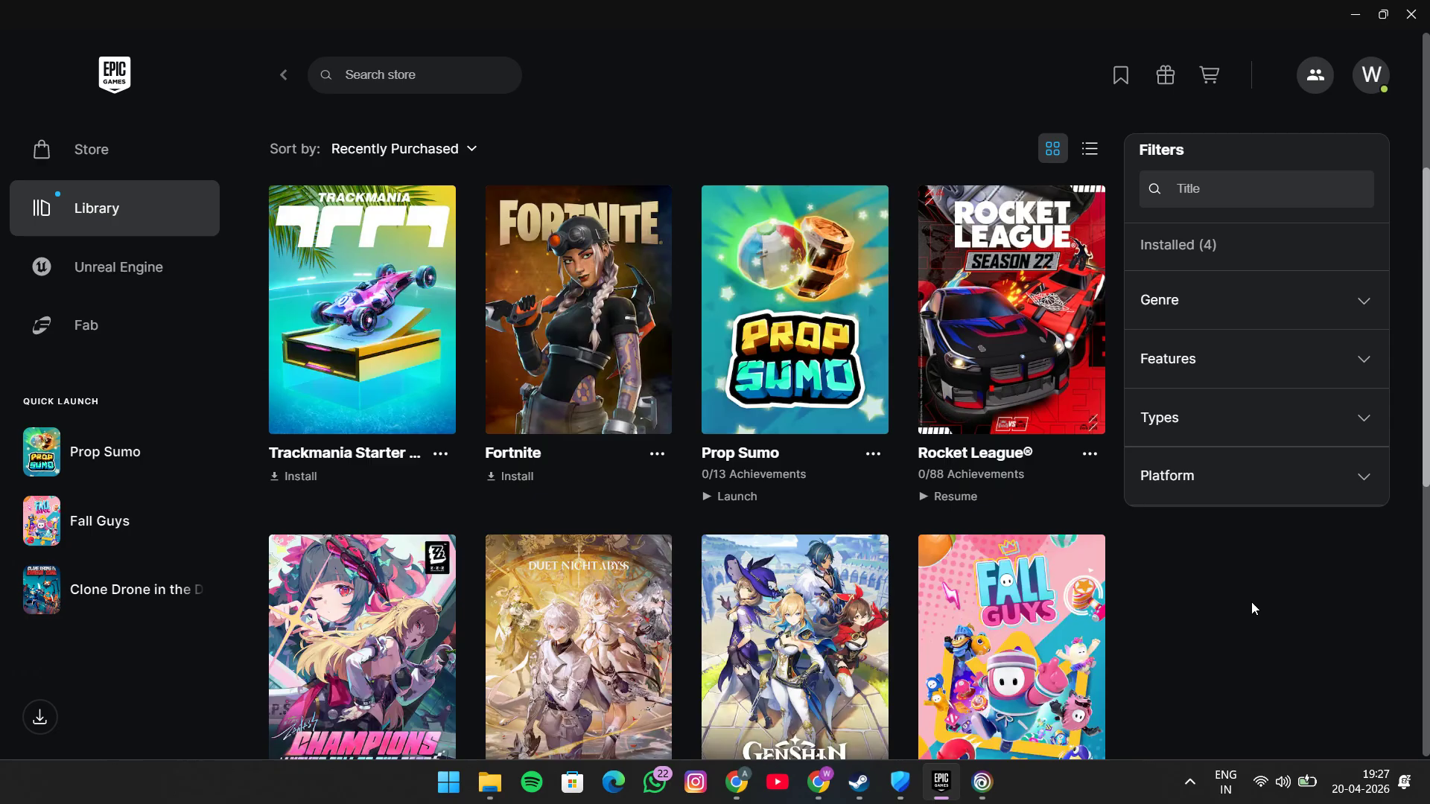
key(super+d)
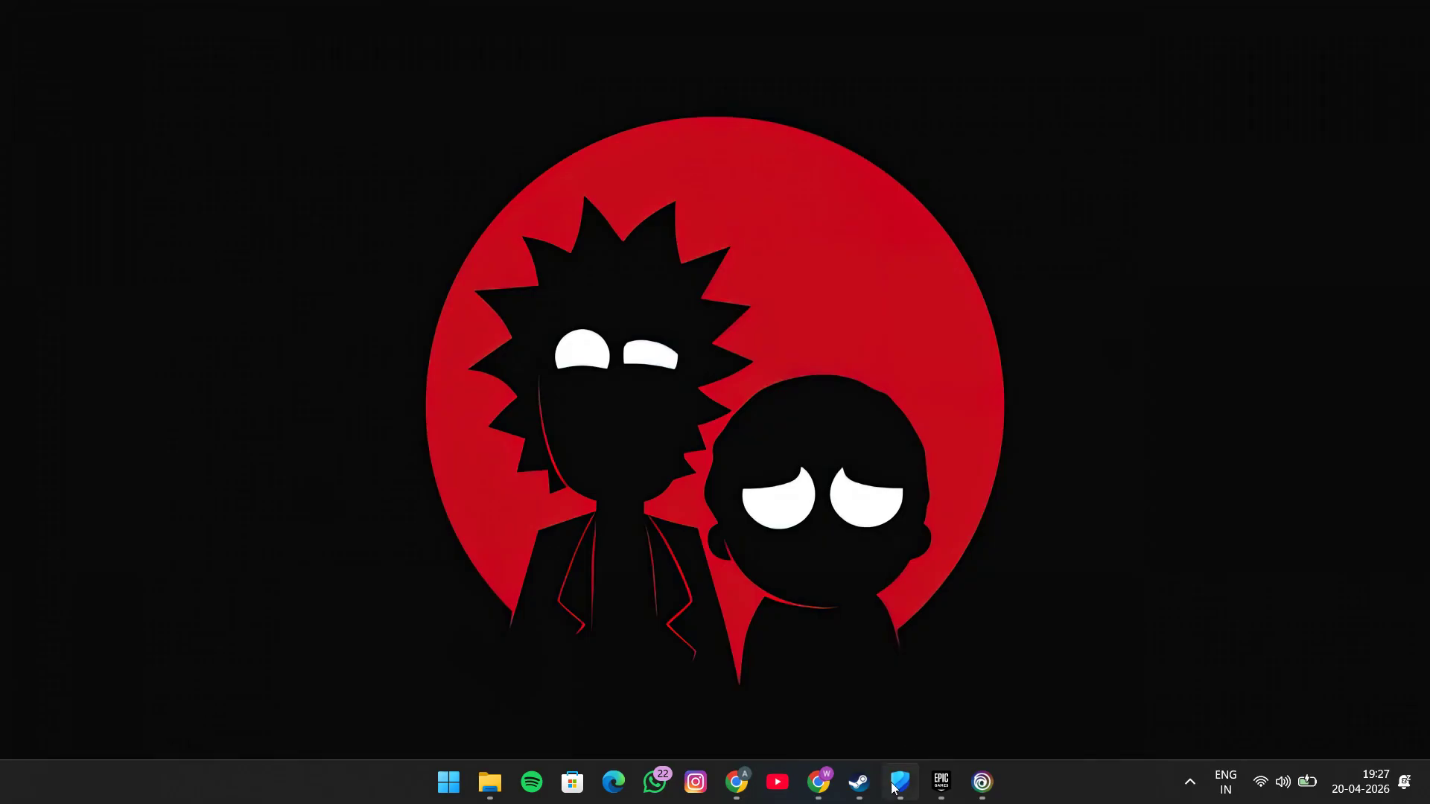
mouse_move(802, 802)
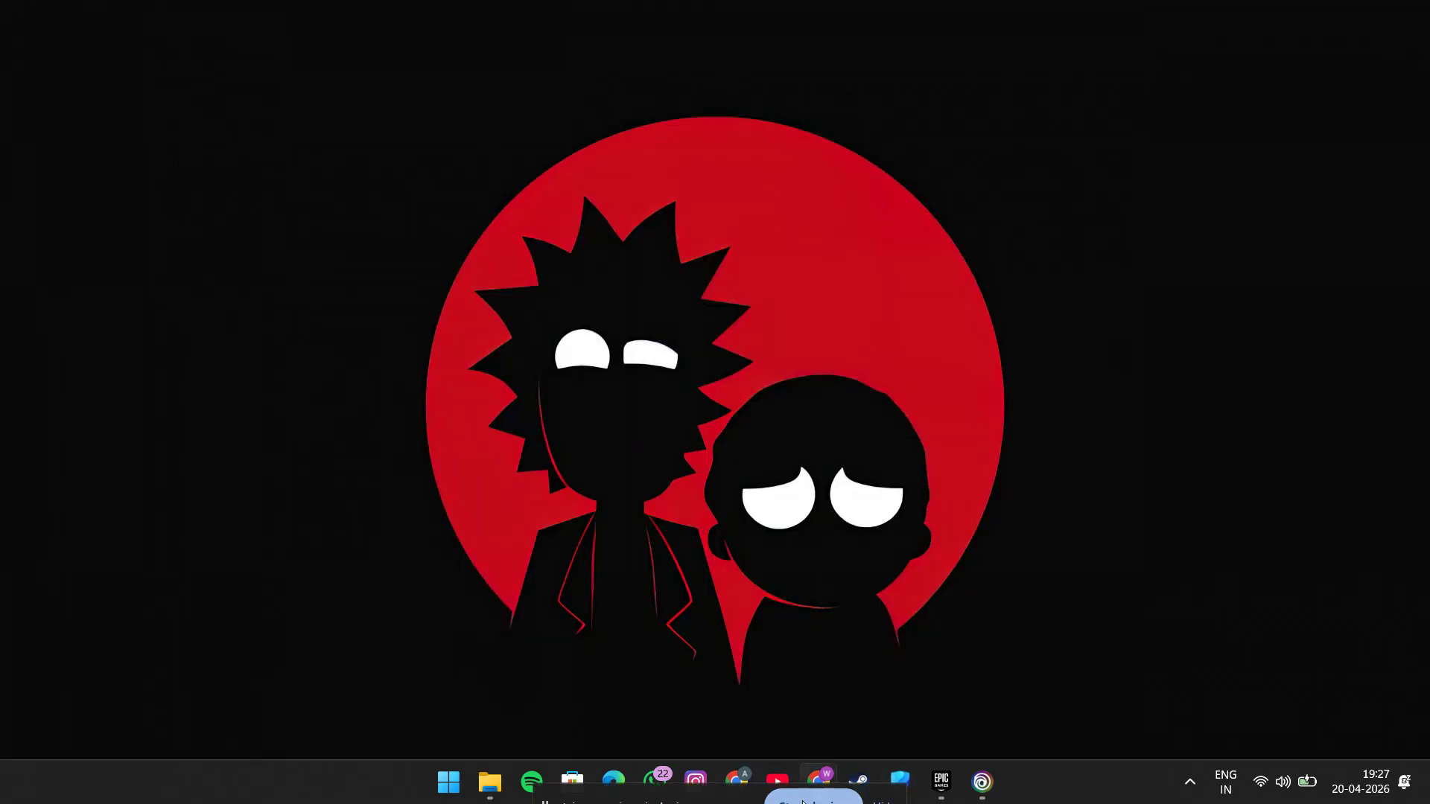